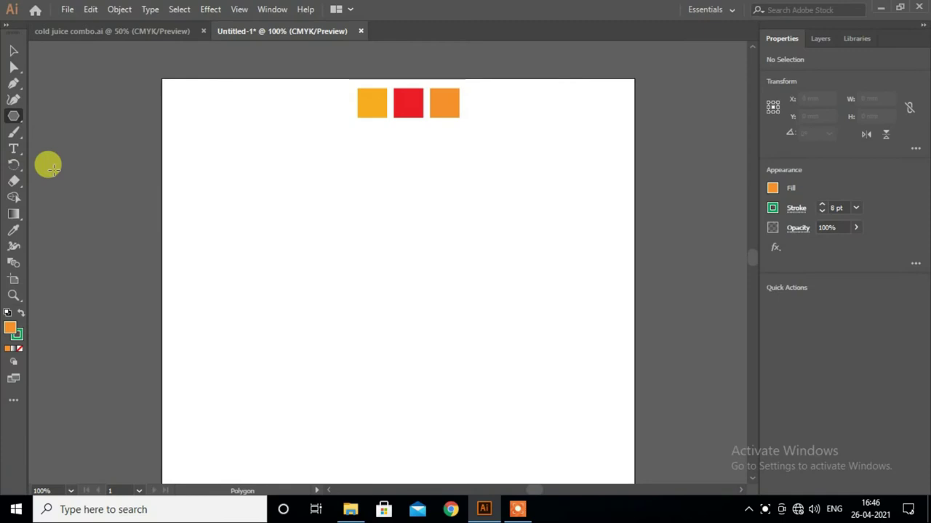
Create a three-sided polygon and rotate it 180° into an upside-down triangle
{"action": "left_click_drag", "start_coordinate": [13, 116], "coordinate": [66, 148]}
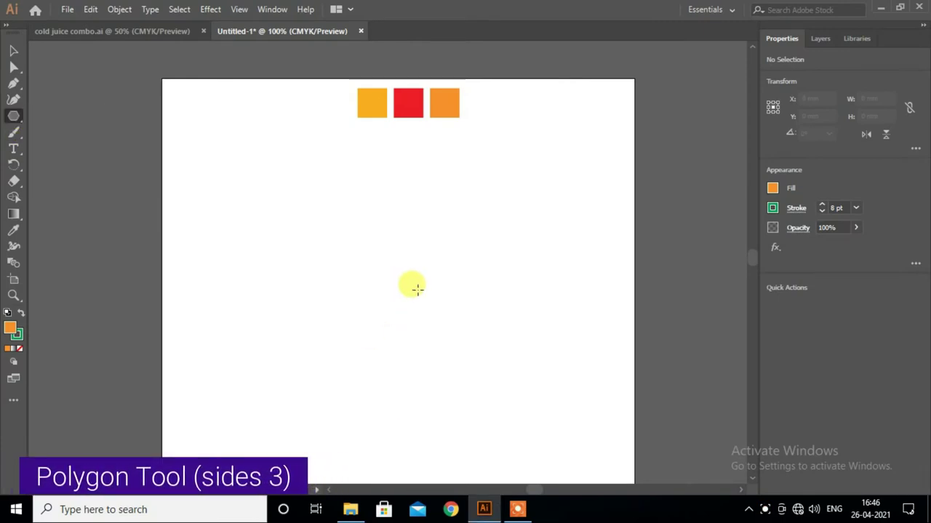
{"action": "left_click", "coordinate": [430, 284]}
{"action": "left_click", "coordinate": [456, 250]}
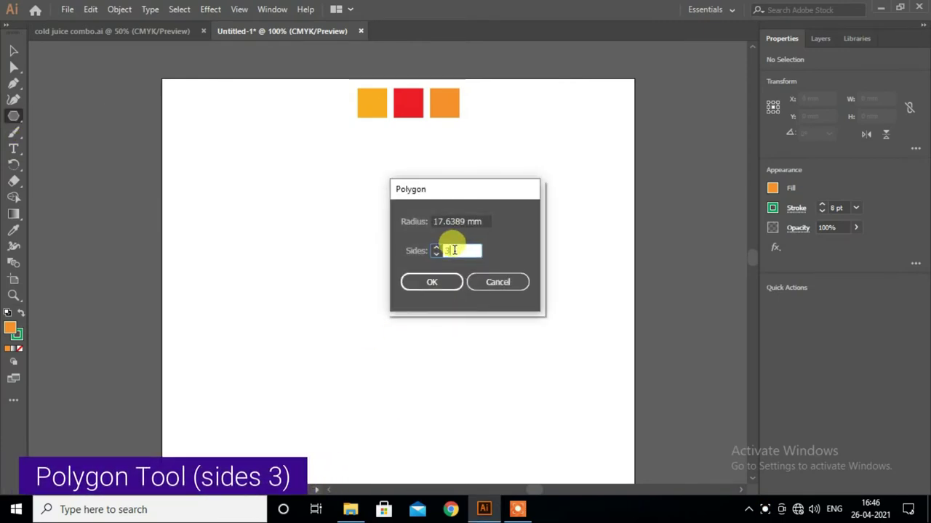
{"action": "left_click", "coordinate": [435, 285]}
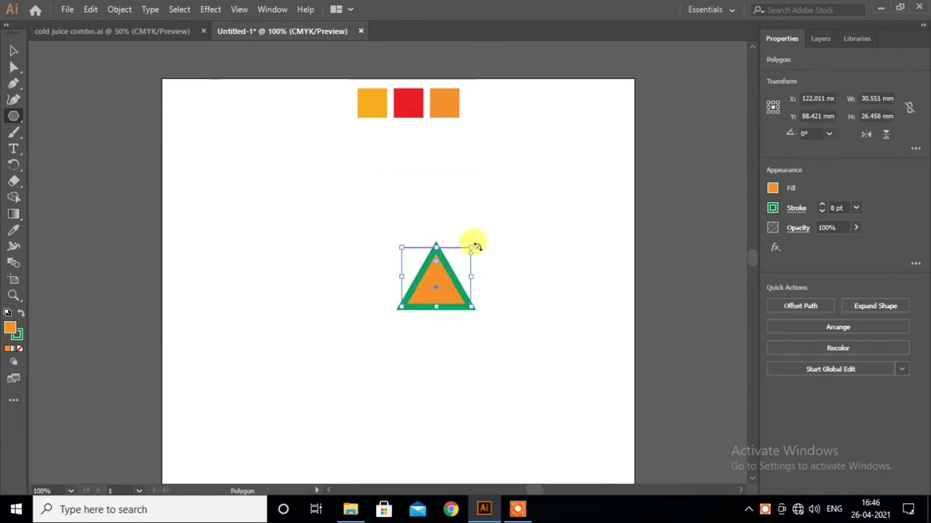
{"action": "left_click_drag", "start_coordinate": [476, 247], "coordinate": [397, 368]}
{"action": "left_click", "coordinate": [446, 300]}
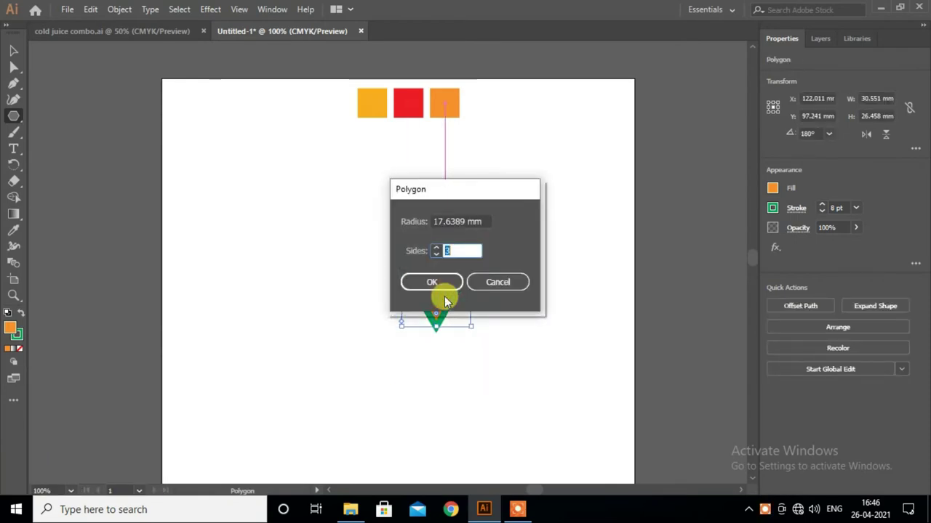
Move the triangle up and left and scale it down to about 45 mm wide
{"action": "left_click", "coordinate": [12, 50]}
{"action": "left_click_drag", "start_coordinate": [449, 289], "coordinate": [361, 249]}
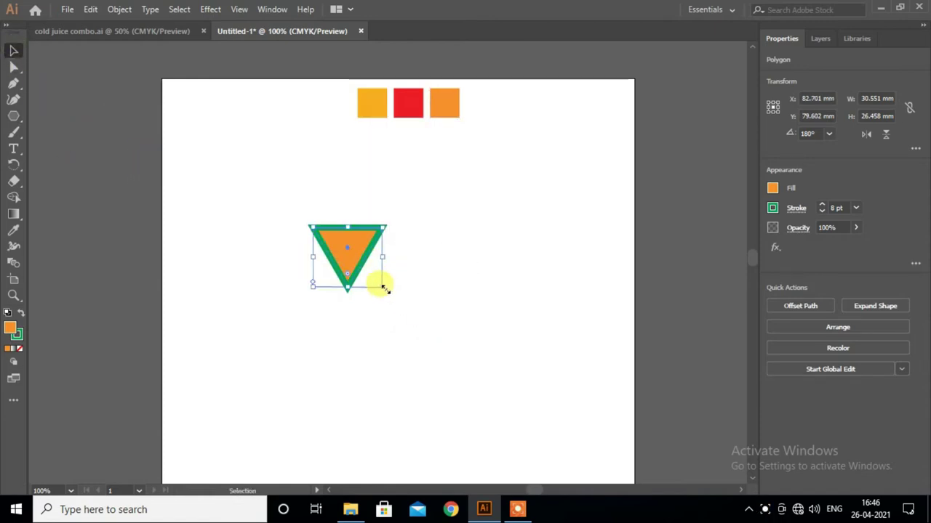
{"action": "left_click_drag", "start_coordinate": [384, 287], "coordinate": [409, 307]}
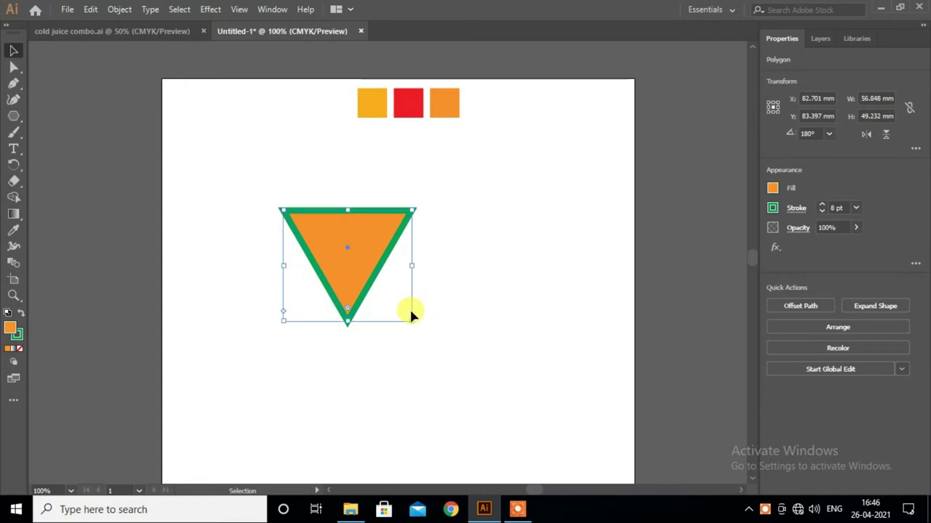
{"action": "scroll", "coordinate": [409, 308], "scroll_direction": "down", "scroll_amount": 1}
{"action": "left_click", "coordinate": [410, 330]}
{"action": "scroll", "coordinate": [411, 337], "scroll_direction": "up", "scroll_amount": 1}
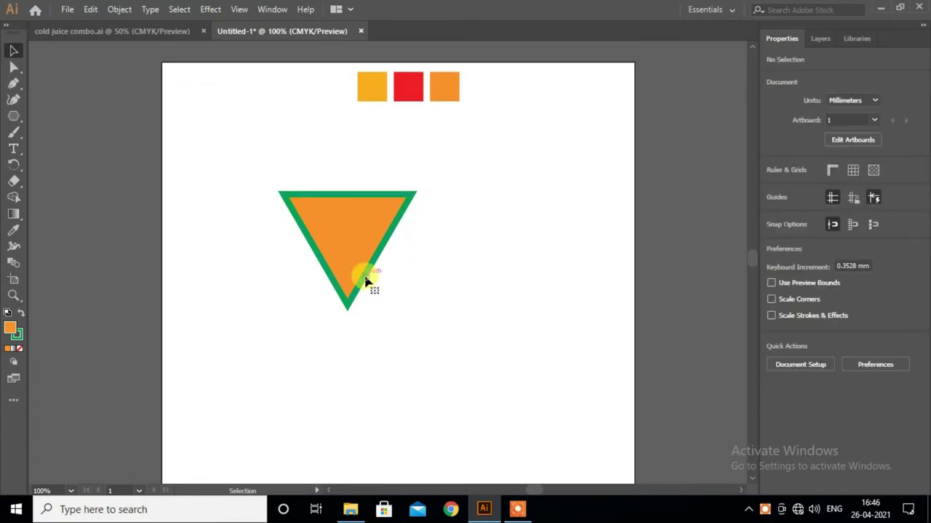
{"action": "left_click", "coordinate": [368, 282]}
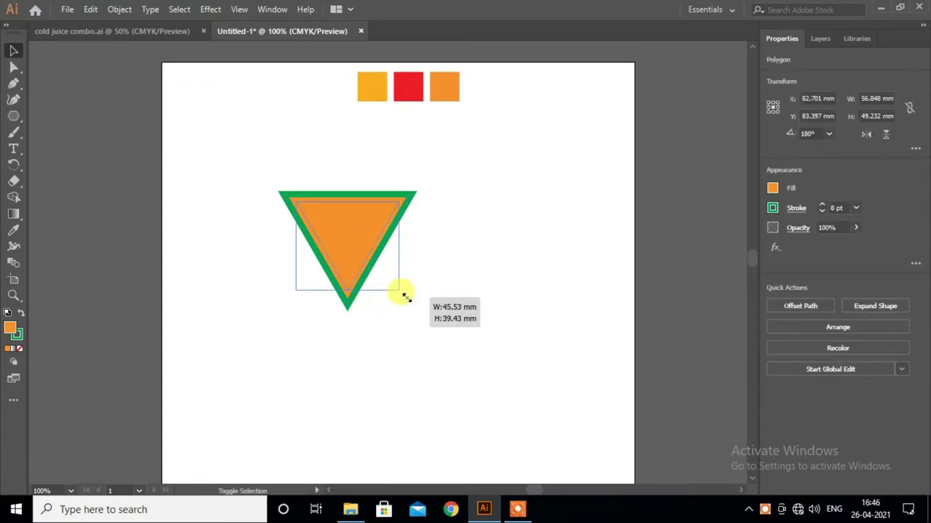
{"action": "left_click_drag", "start_coordinate": [411, 304], "coordinate": [401, 291]}
Set the triangle's fill to None, keeping its thick green outline
{"action": "left_click", "coordinate": [773, 202]}
{"action": "left_click", "coordinate": [773, 189]}
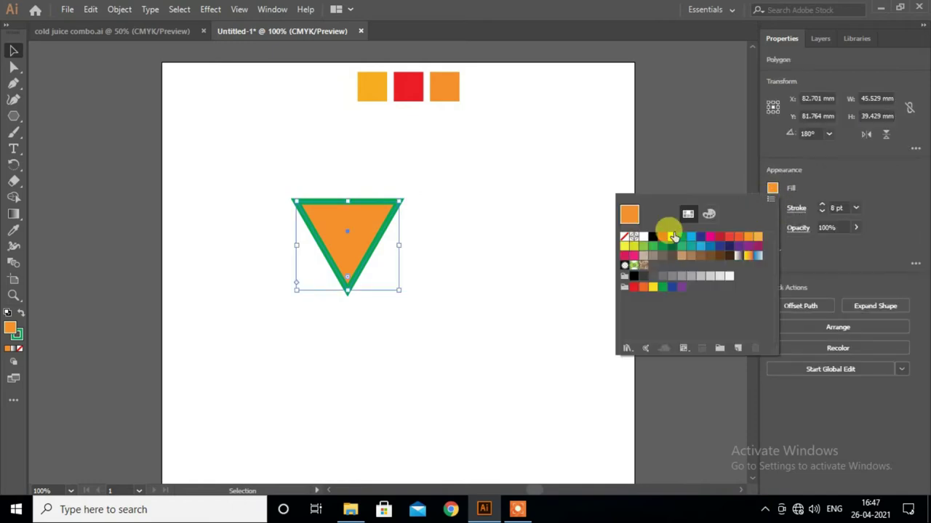
{"action": "left_click", "coordinate": [625, 240]}
{"action": "left_click", "coordinate": [522, 269]}
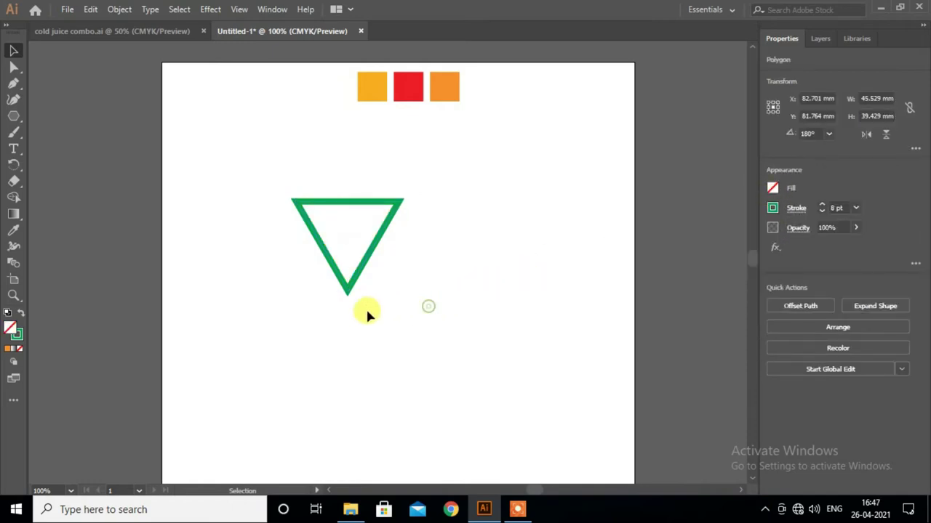
{"action": "scroll", "coordinate": [367, 313], "scroll_direction": "down", "scroll_amount": 1}
Draw a vertical stem line and a horizontal base line with the Line Segment Tool
{"action": "left_click_drag", "start_coordinate": [13, 116], "coordinate": [56, 181]}
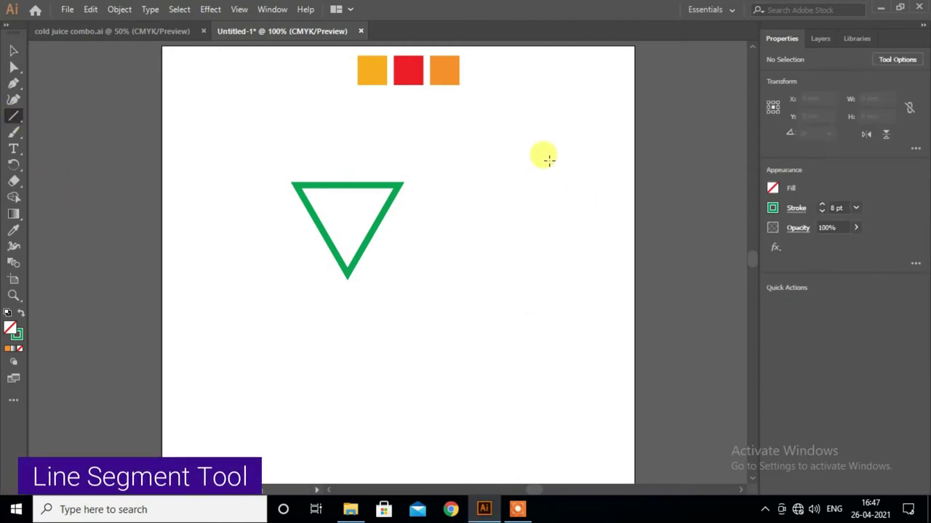
{"action": "mouse_move", "coordinate": [497, 184]}
{"action": "left_mouse_down"}
{"action": "mouse_move", "coordinate": [506, 317]}
{"action": "mouse_move", "coordinate": [496, 314]}
{"action": "left_mouse_up"}
{"action": "left_click_drag", "start_coordinate": [444, 355], "coordinate": [523, 354]}
Stand the stem on the middle of the base and move both below the triangle
{"action": "left_click", "coordinate": [15, 49]}
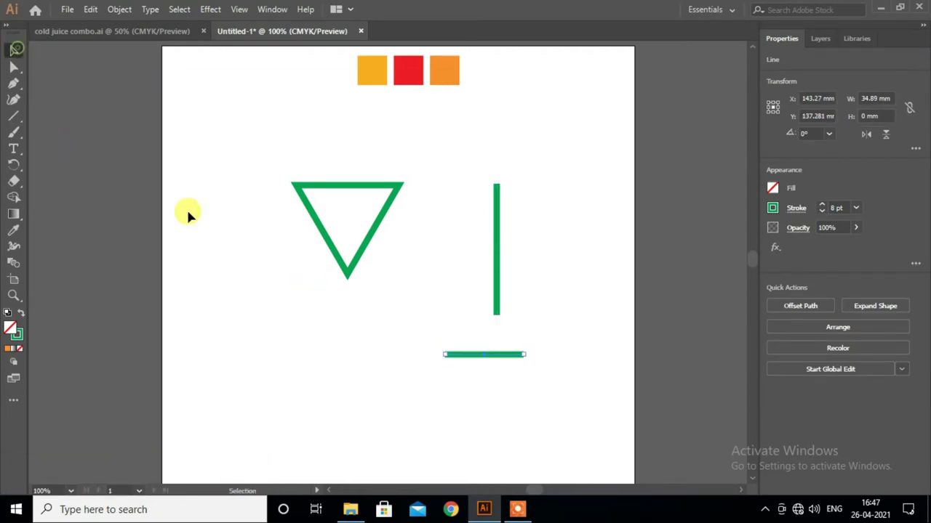
{"action": "mouse_move", "coordinate": [497, 262]}
{"action": "left_mouse_down"}
{"action": "mouse_move", "coordinate": [477, 305]}
{"action": "mouse_move", "coordinate": [487, 318]}
{"action": "left_mouse_up"}
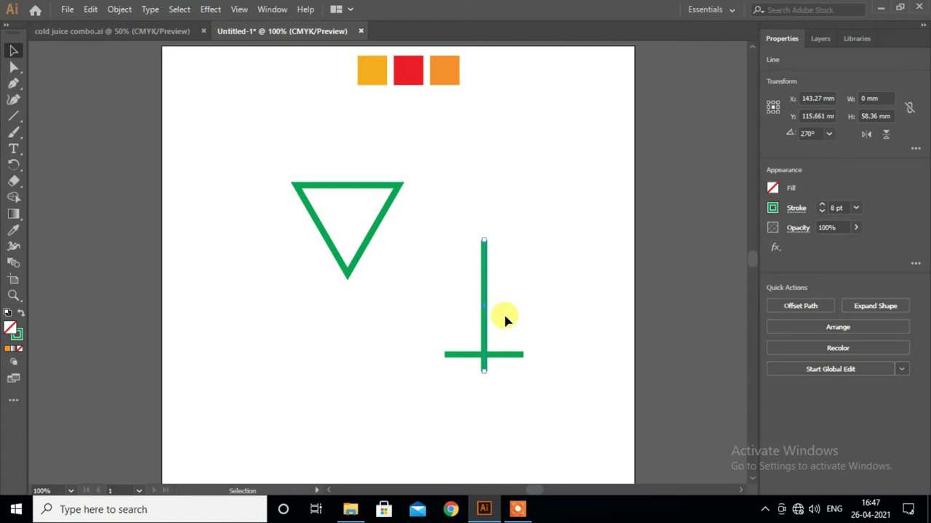
{"action": "key", "text": "shift+Up"}
{"action": "key", "text": "shift+Up"}
{"action": "key", "text": "shift+Up"}
{"action": "scroll", "coordinate": [509, 366], "scroll_direction": "down", "scroll_amount": 1}
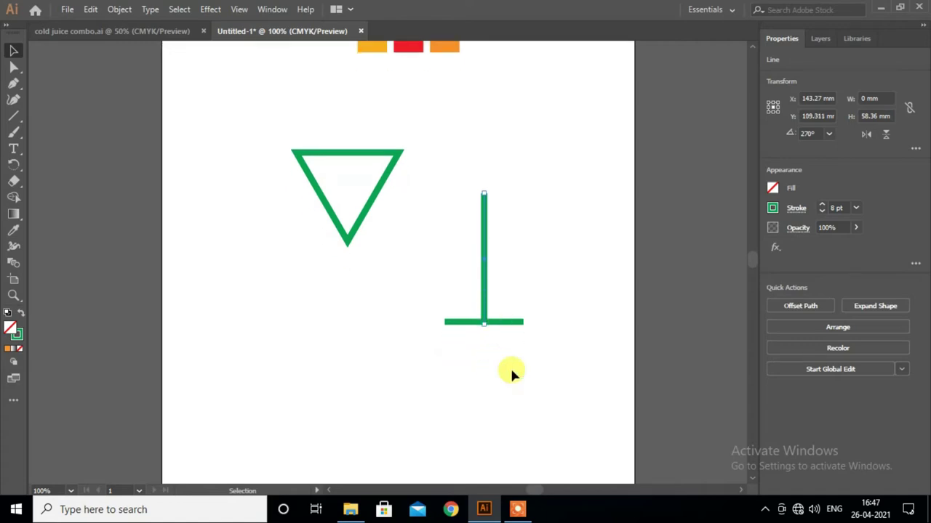
{"action": "left_click", "coordinate": [493, 361]}
{"action": "left_click_drag", "start_coordinate": [512, 354], "coordinate": [511, 354]}
{"action": "left_click_drag", "start_coordinate": [481, 291], "coordinate": [345, 365]}
{"action": "left_click", "coordinate": [445, 355]}
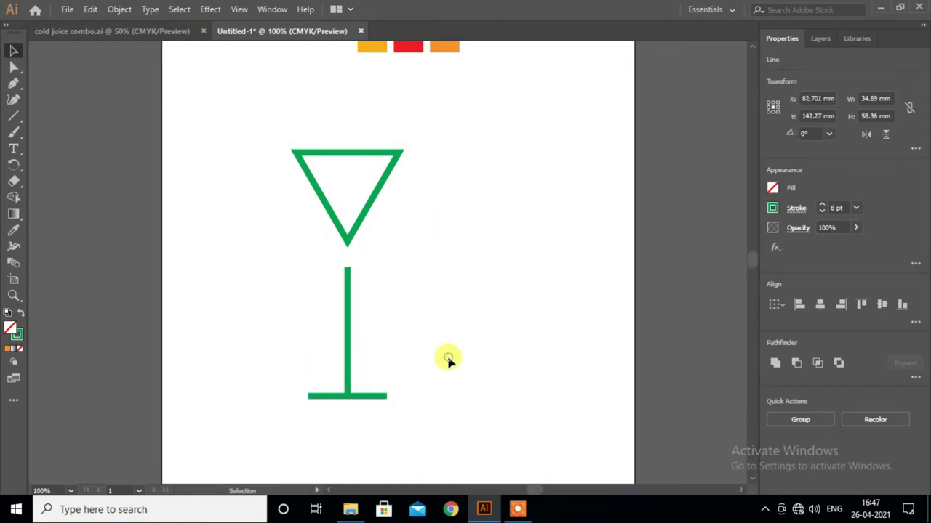
{"action": "scroll", "coordinate": [386, 372], "scroll_direction": "down", "scroll_amount": 1}
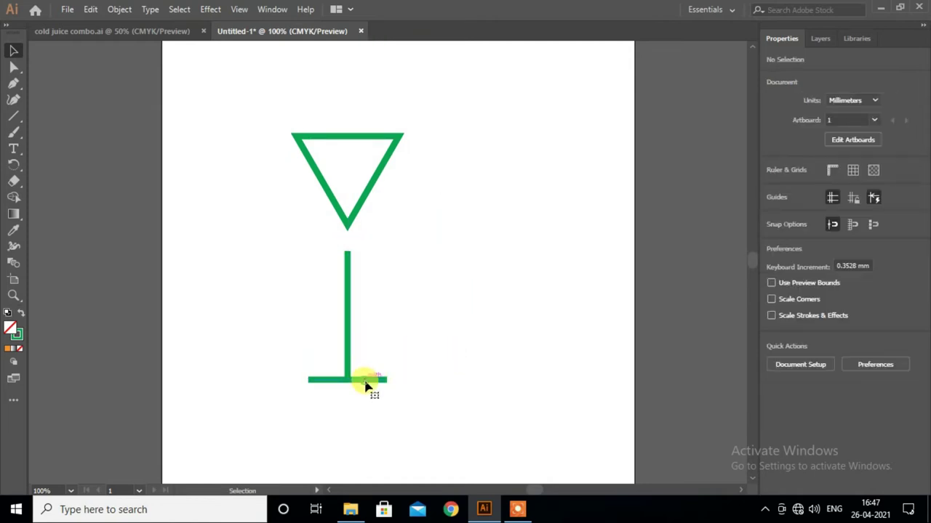
{"action": "left_click", "coordinate": [365, 383]}
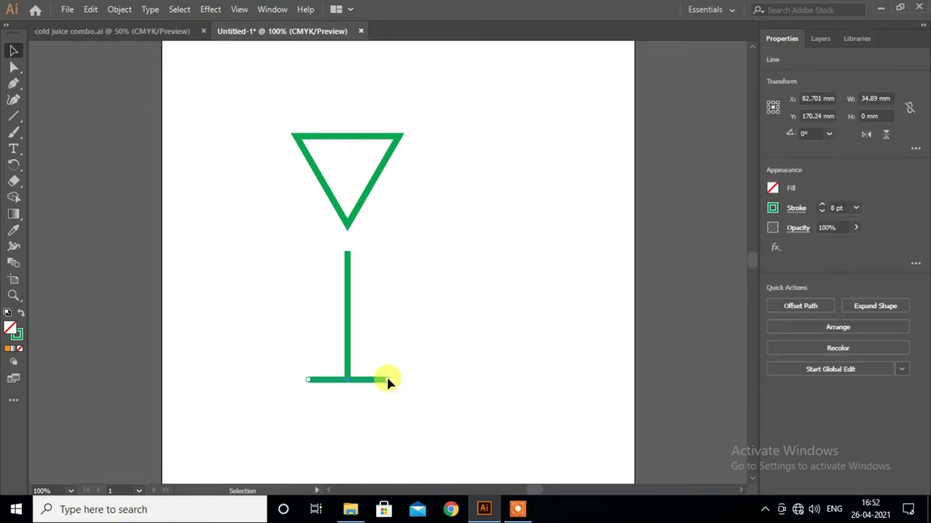
Shorten the base line from its right end and the stem from its top
{"action": "left_click_drag", "start_coordinate": [386, 379], "coordinate": [379, 381]}
{"action": "scroll", "coordinate": [376, 398], "scroll_direction": "up", "scroll_amount": 1}
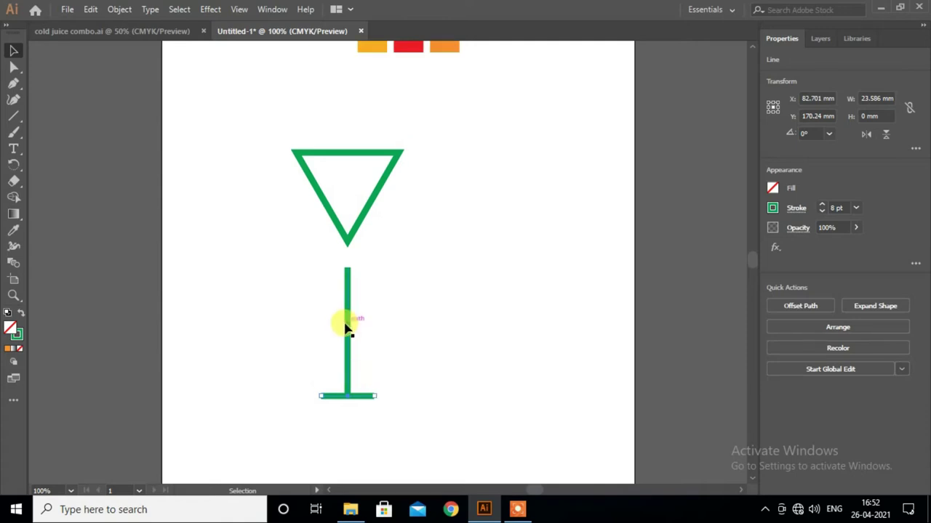
{"action": "left_click_drag", "start_coordinate": [347, 268], "coordinate": [347, 277]}
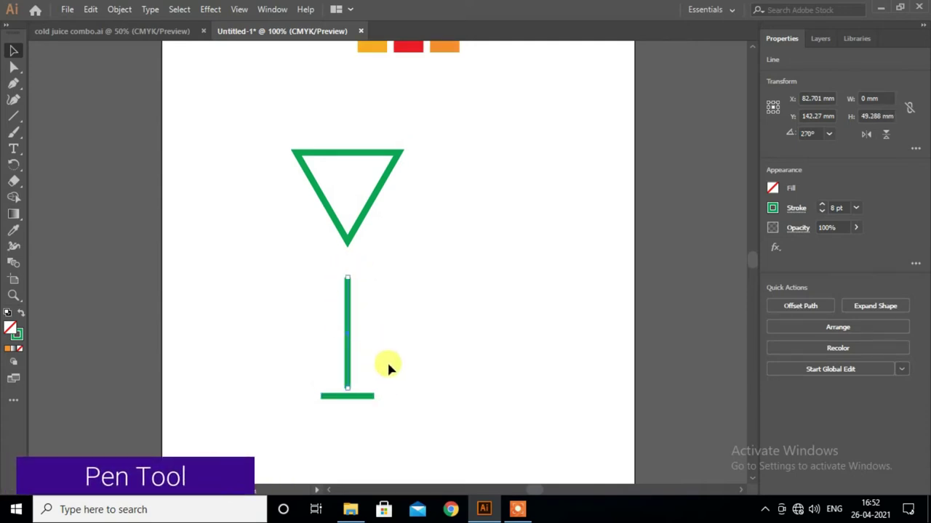
{"action": "scroll", "coordinate": [349, 386], "scroll_direction": "up", "scroll_amount": 2}
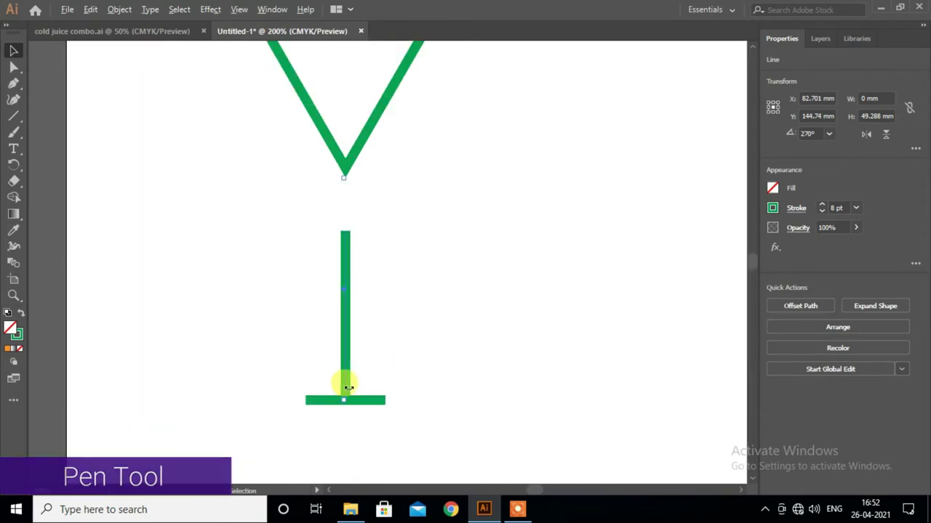
Move the stem and base up toward the triangle's tip
{"action": "left_click", "coordinate": [376, 367]}
{"action": "left_click_drag", "start_coordinate": [255, 243], "coordinate": [399, 413]}
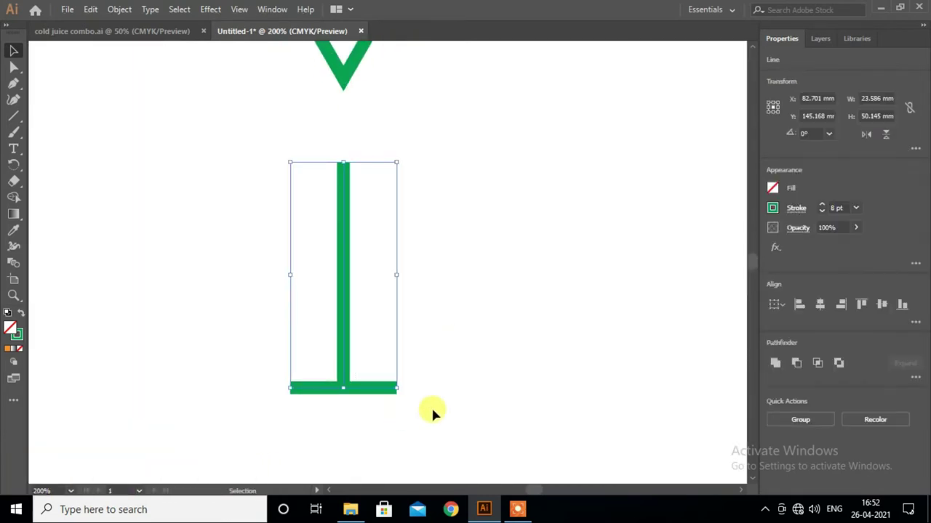
{"action": "scroll", "coordinate": [491, 357], "scroll_direction": "up", "scroll_amount": 2}
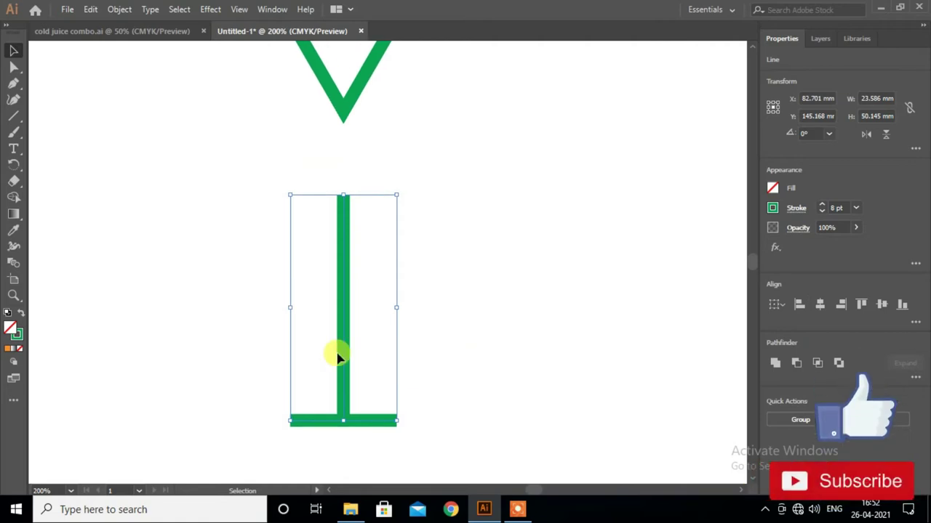
{"action": "left_click_drag", "start_coordinate": [344, 349], "coordinate": [341, 296]}
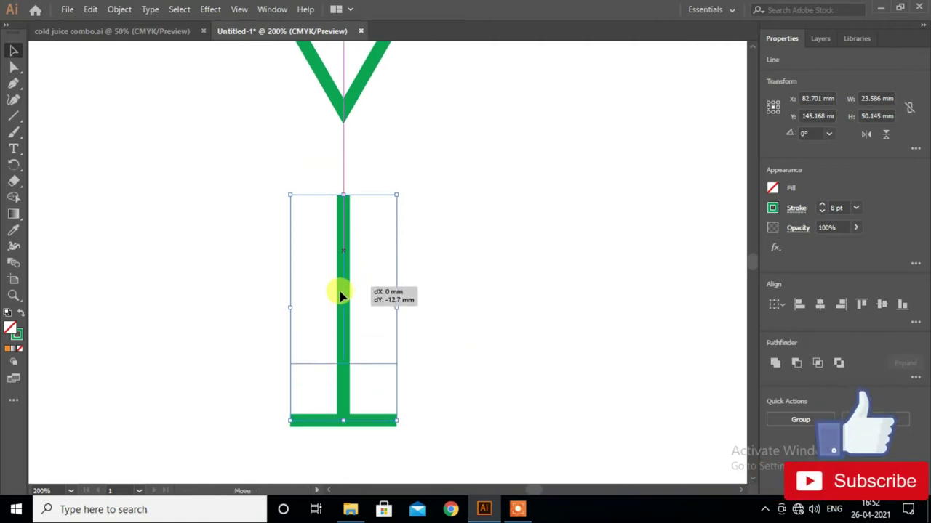
{"action": "key", "text": "Right"}
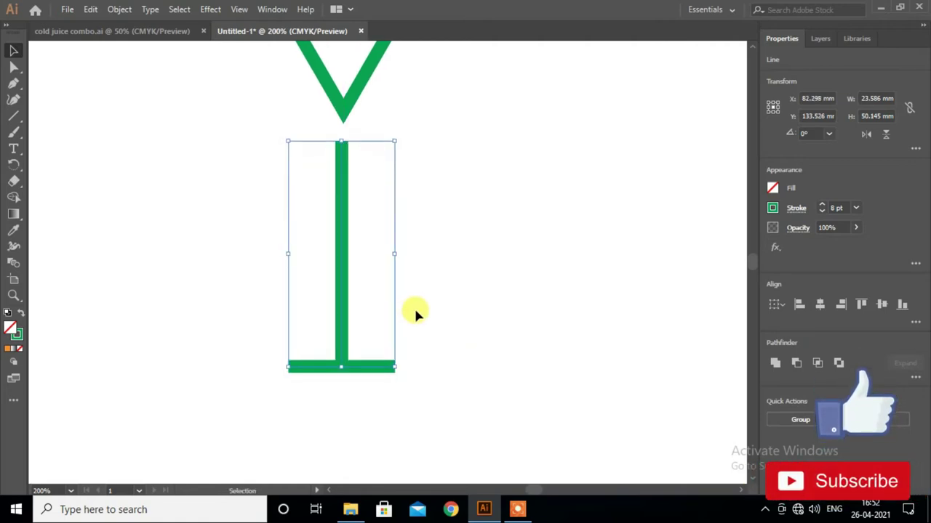
{"action": "key", "text": "shift+Up"}
{"action": "scroll", "coordinate": [415, 313], "scroll_direction": "up", "scroll_amount": 1}
{"action": "scroll", "coordinate": [415, 313], "scroll_direction": "up", "scroll_amount": 4}
{"action": "scroll", "coordinate": [415, 306], "scroll_direction": "down", "scroll_amount": 1}
Centre the glass parts horizontally, raise the stem to the tip, and group stem with base
{"action": "left_click_drag", "start_coordinate": [489, 203], "coordinate": [373, 388]}
{"action": "left_click", "coordinate": [819, 305]}
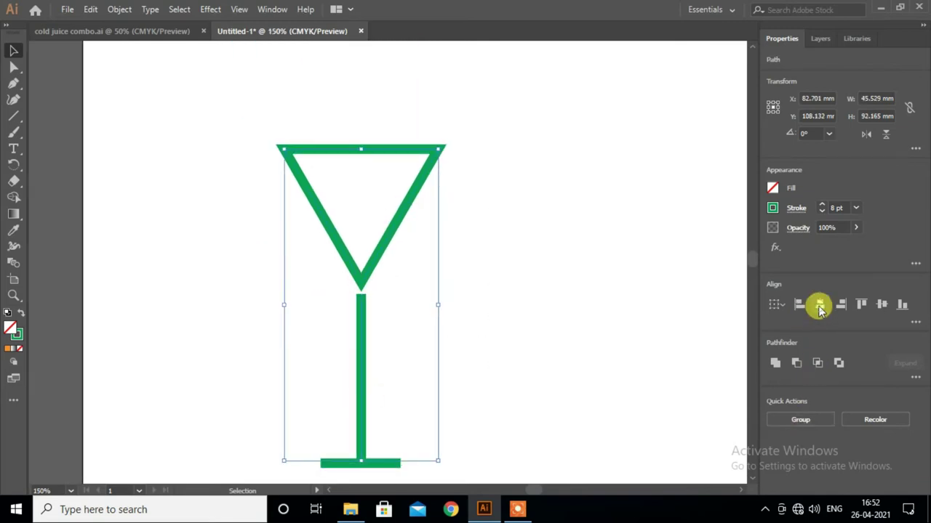
{"action": "left_click", "coordinate": [535, 379]}
{"action": "left_click", "coordinate": [343, 465]}
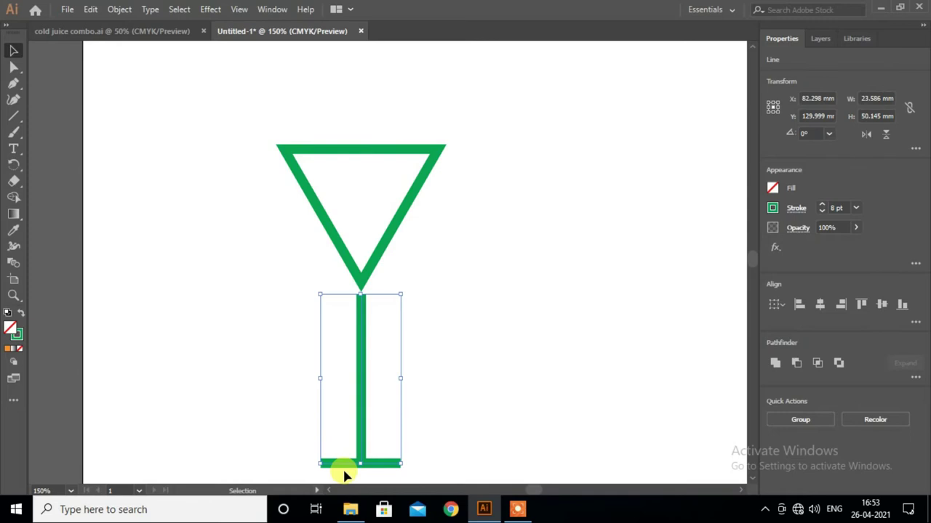
{"action": "key", "text": "Up"}
{"action": "key", "text": "Up"}
{"action": "key", "text": "Up"}
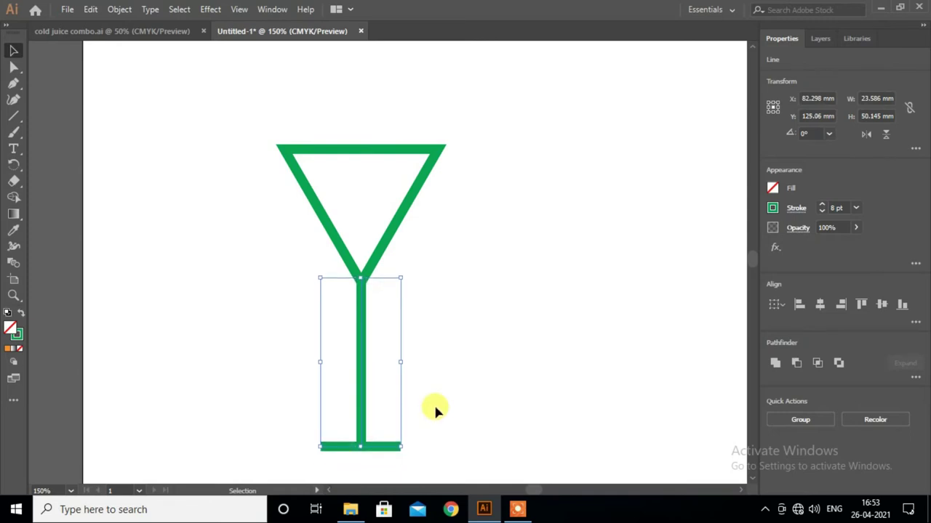
{"action": "key", "text": "ctrl+g"}
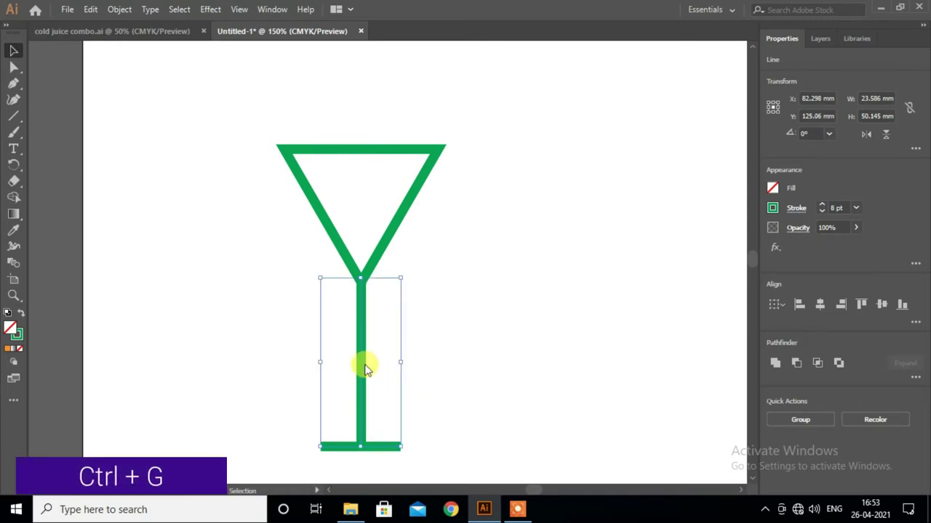
{"action": "right_click", "coordinate": [363, 367]}
{"action": "left_click", "coordinate": [395, 179]}
Make a uniform 80% scaled copy of the green triangle inside the original
{"action": "left_click", "coordinate": [496, 235]}
{"action": "scroll", "coordinate": [502, 239], "scroll_direction": "down", "scroll_amount": 1}
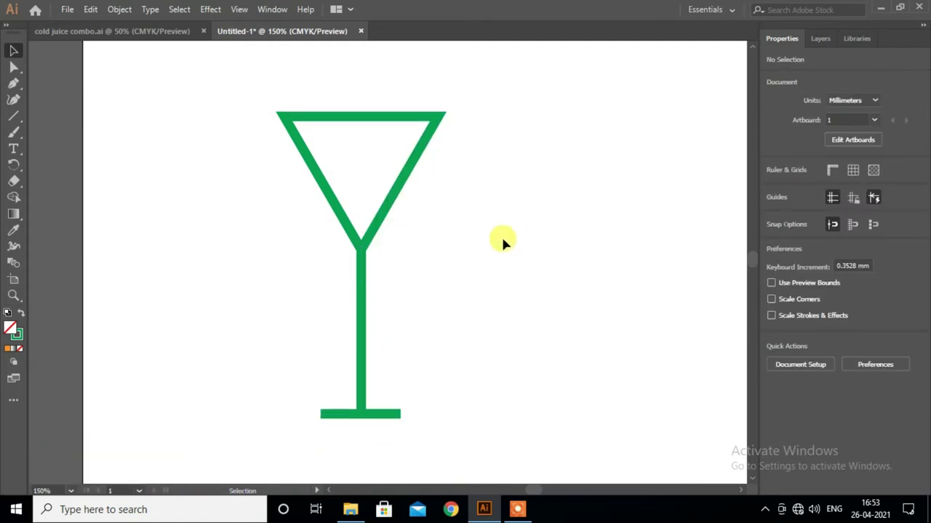
{"action": "scroll", "coordinate": [465, 262], "scroll_direction": "up", "scroll_amount": 1}
{"action": "left_click", "coordinate": [379, 227]}
{"action": "scroll", "coordinate": [380, 228], "scroll_direction": "up", "scroll_amount": 1}
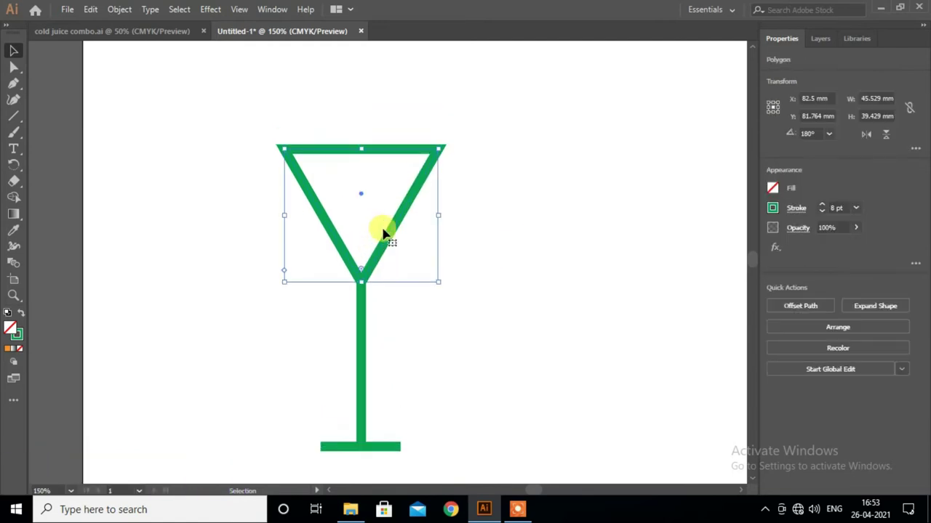
{"action": "right_click", "coordinate": [393, 235]}
{"action": "mouse_move", "coordinate": [435, 410]}
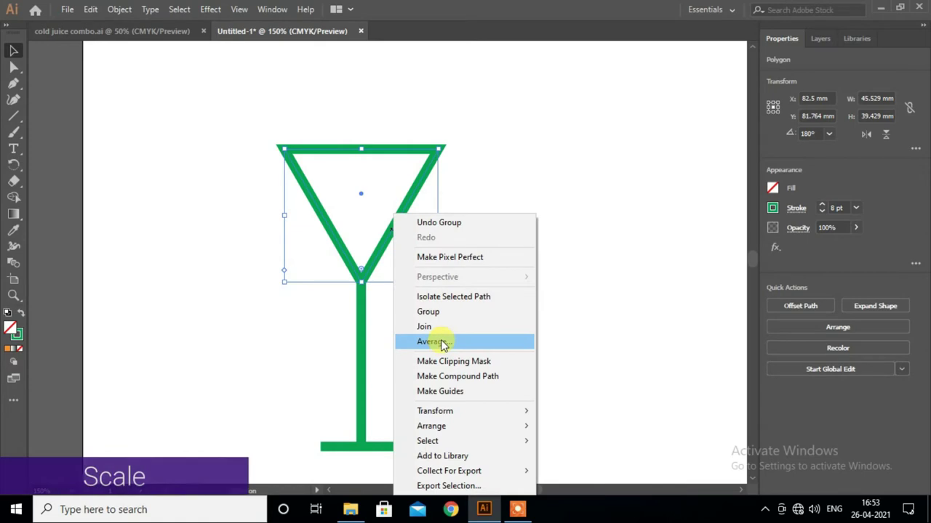
{"action": "left_click", "coordinate": [582, 357]}
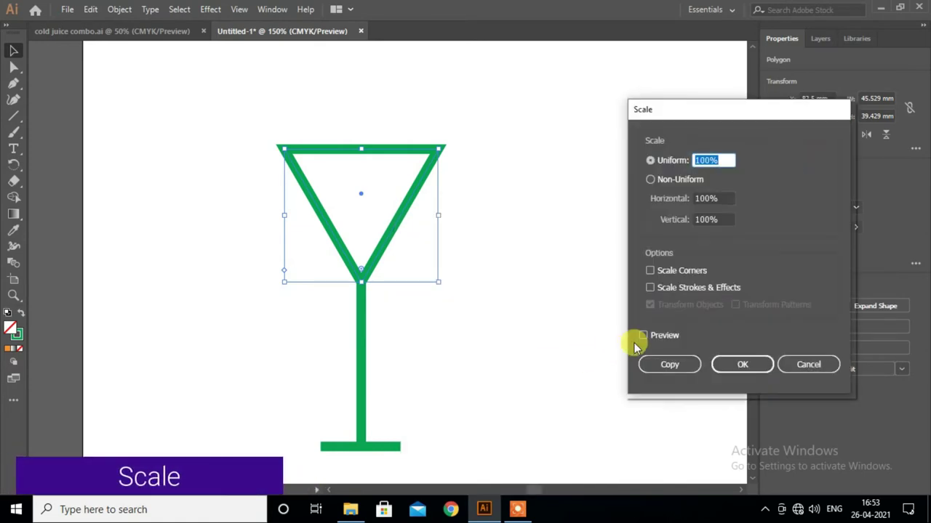
{"action": "type", "text": "8"}
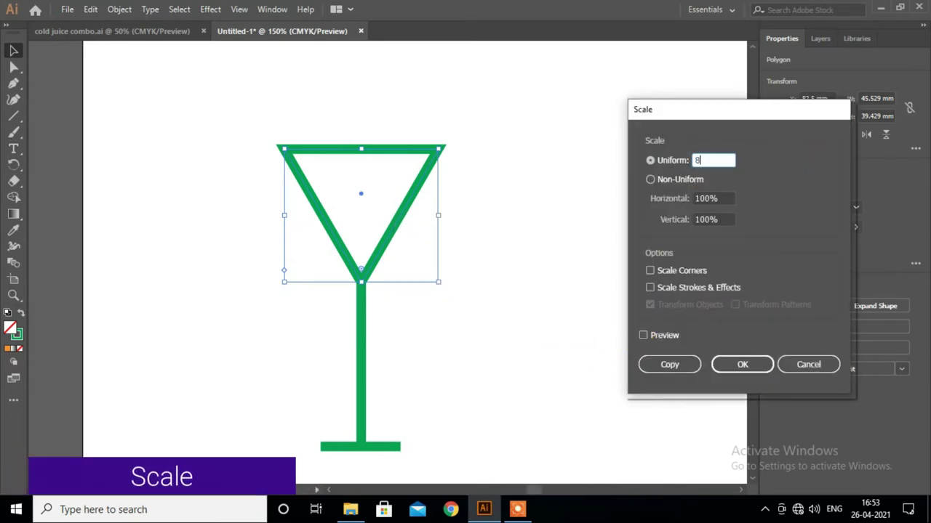
{"action": "type", "text": "0"}
{"action": "left_click", "coordinate": [644, 335]}
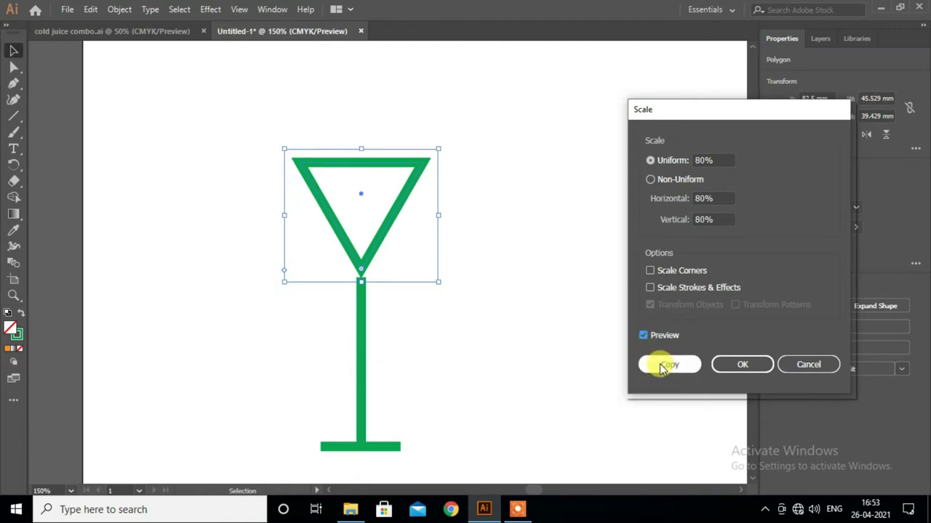
{"action": "left_click", "coordinate": [667, 365]}
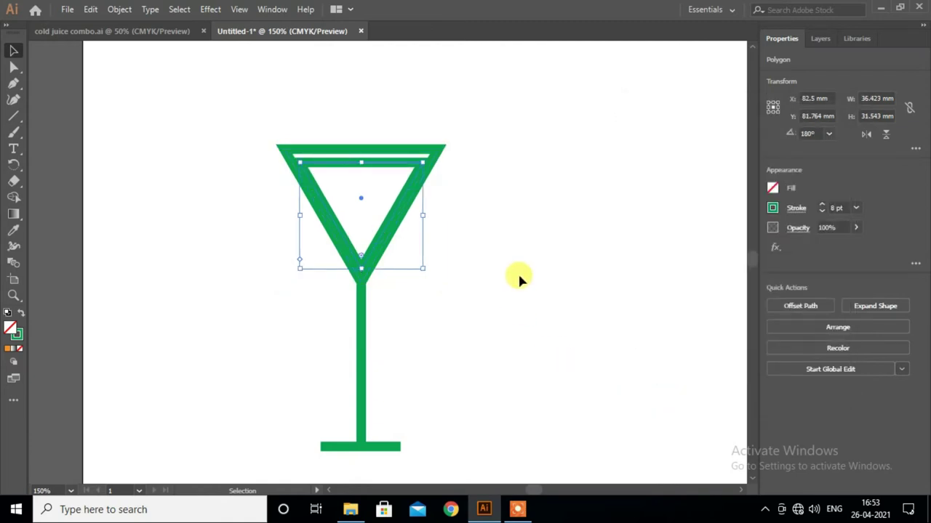
Choose the Eyedropper to sample the yellow-orange swatch colour
{"action": "scroll", "coordinate": [553, 292], "scroll_direction": "up", "scroll_amount": 1}
{"action": "scroll", "coordinate": [509, 298], "scroll_direction": "down", "scroll_amount": 1}
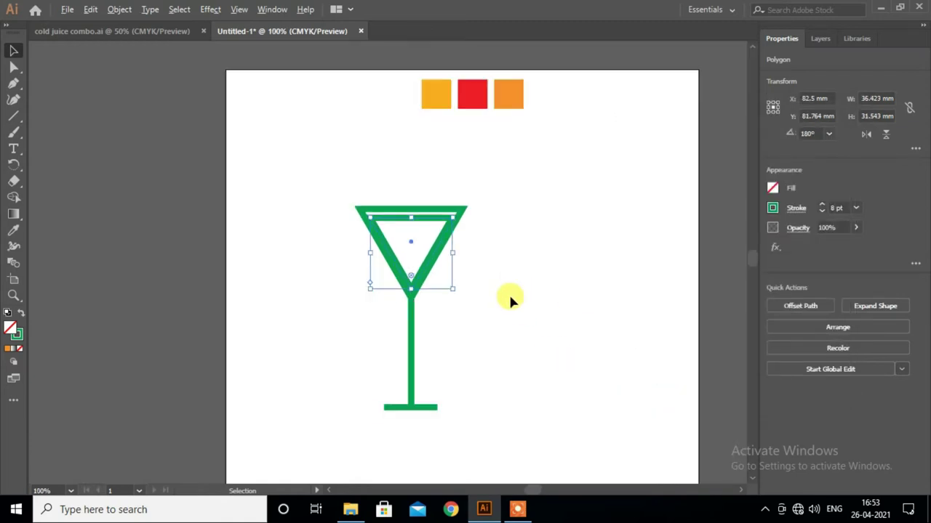
{"action": "left_click", "coordinate": [13, 229]}
Fill the inner triangle with the yellow-orange swatch colour
{"action": "left_click", "coordinate": [447, 100]}
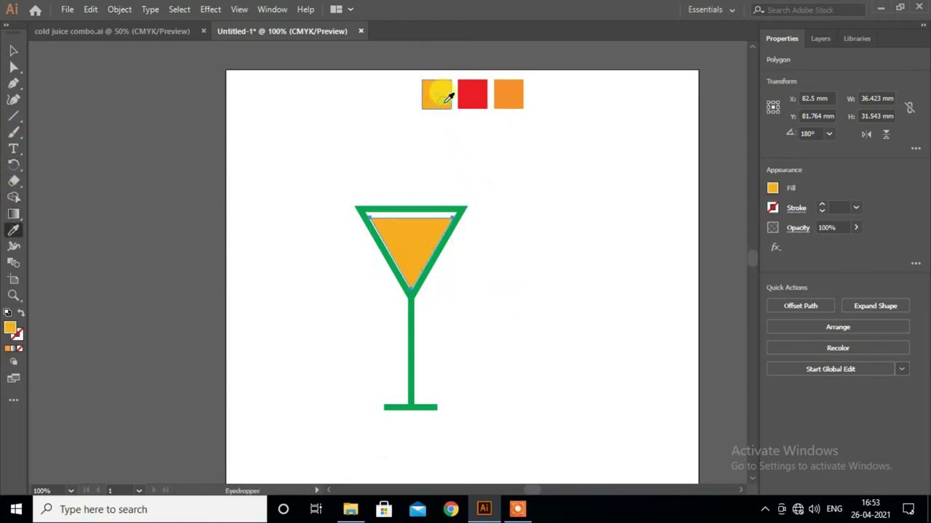
{"action": "left_click", "coordinate": [15, 51]}
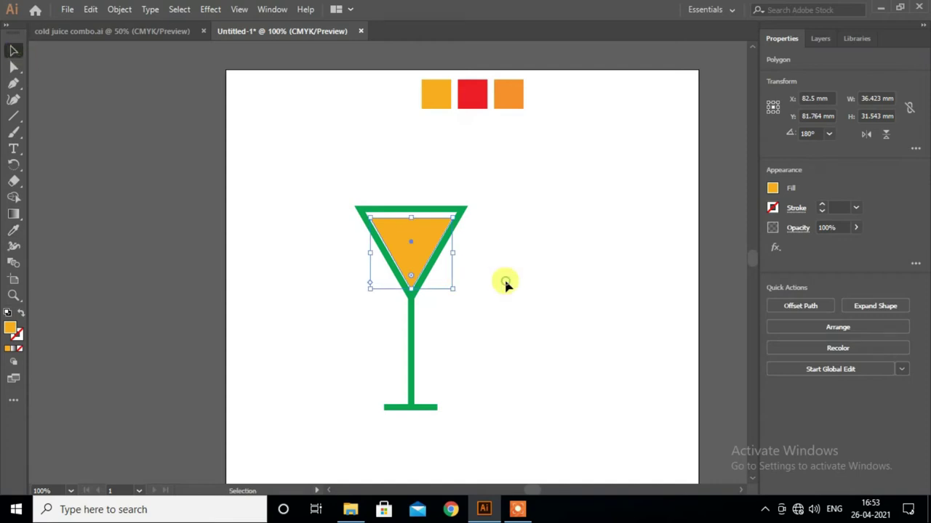
{"action": "left_click", "coordinate": [457, 300]}
{"action": "scroll", "coordinate": [421, 298], "scroll_direction": "up", "scroll_amount": 1, "text": "alt"}
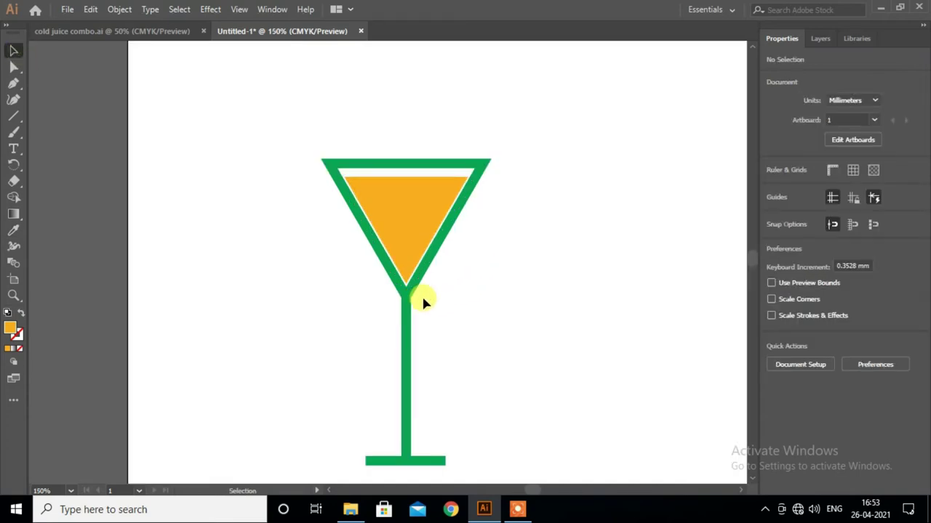
{"action": "scroll", "coordinate": [421, 295], "scroll_direction": "up", "scroll_amount": 1, "text": "alt"}
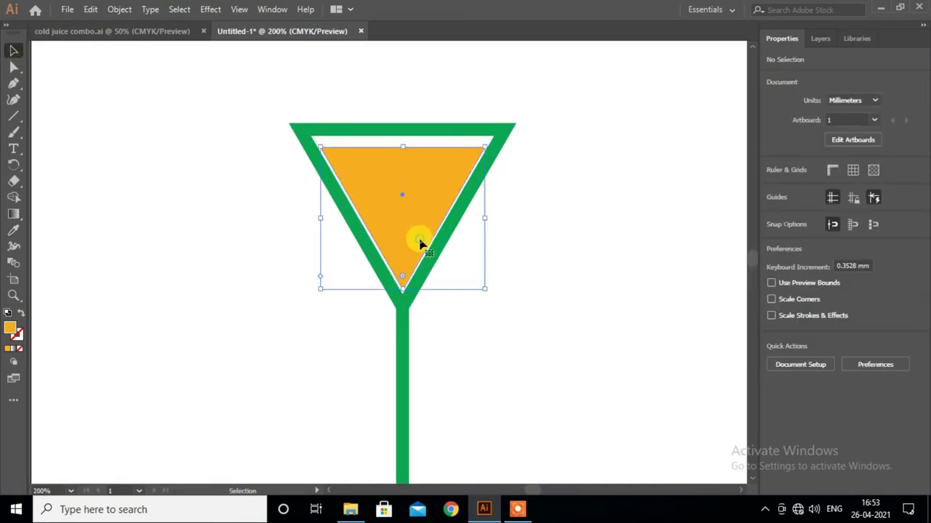
Shrink the orange triangle slightly to leave a white gap, then recentre the view
{"action": "left_click", "coordinate": [421, 244]}
{"action": "left_click_drag", "start_coordinate": [485, 289], "coordinate": [483, 286]}
{"action": "left_click", "coordinate": [525, 297]}
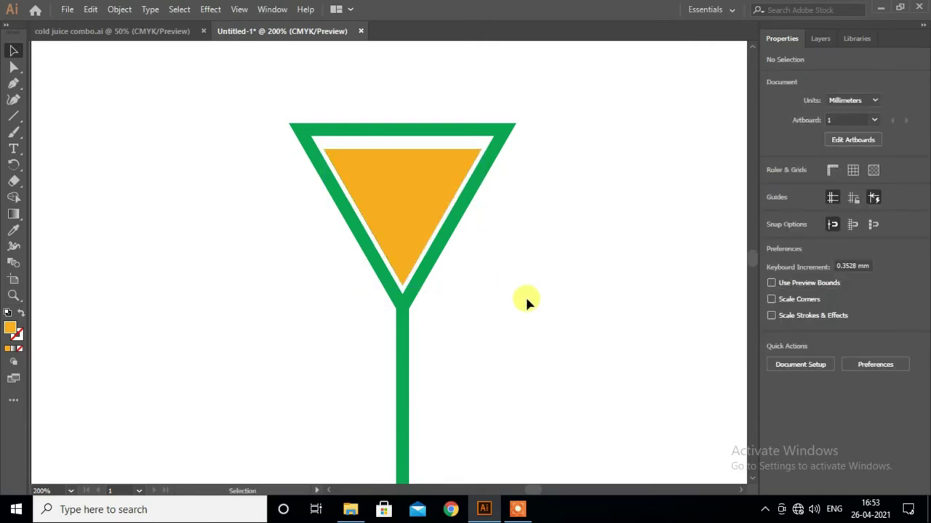
{"action": "scroll", "coordinate": [525, 295], "scroll_direction": "down", "scroll_amount": 2, "text": "alt"}
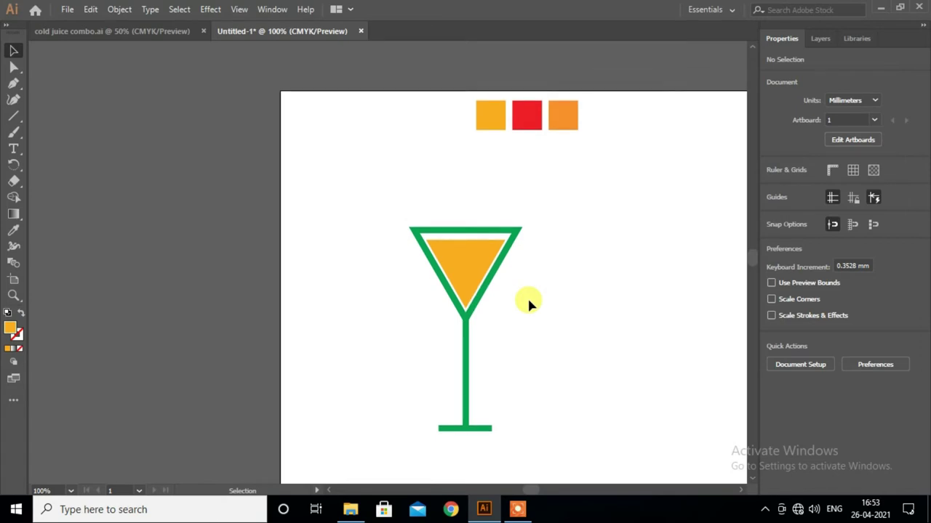
{"action": "scroll", "coordinate": [527, 296], "scroll_direction": "down", "scroll_amount": 1}
{"action": "left_click_drag", "start_coordinate": [542, 336], "coordinate": [457, 332]}
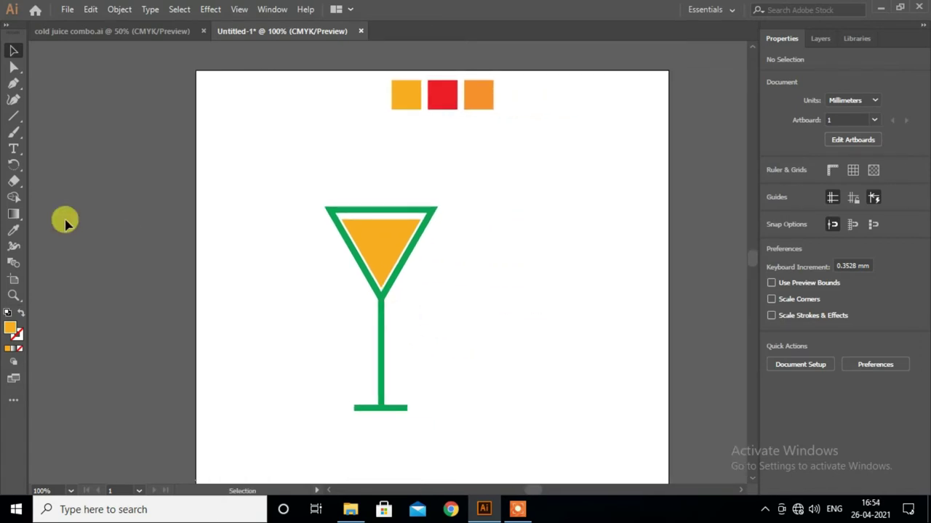
Draw a small circle beside the glass with an orange outline and white fill
{"action": "left_click", "coordinate": [13, 118]}
{"action": "left_click", "coordinate": [45, 129]}
{"action": "left_click_drag", "start_coordinate": [515, 254], "coordinate": [535, 272]}
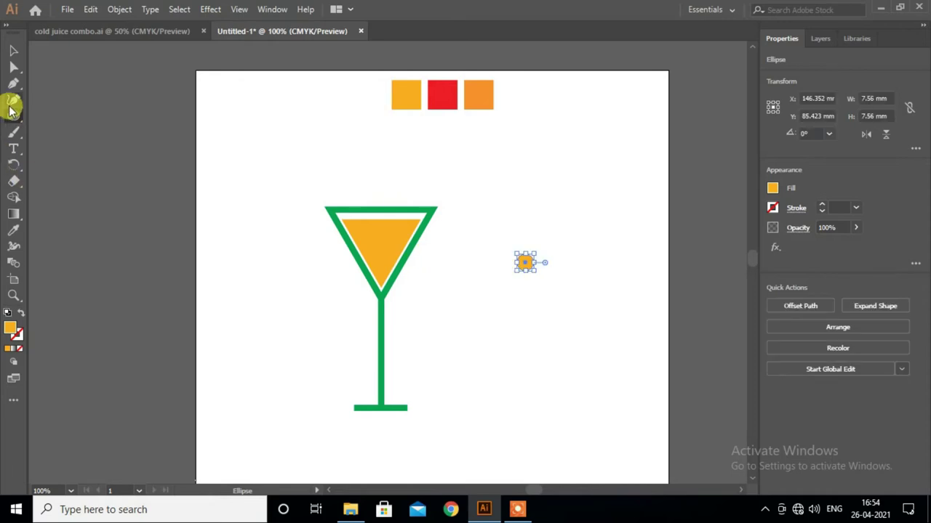
{"action": "left_click", "coordinate": [775, 208]}
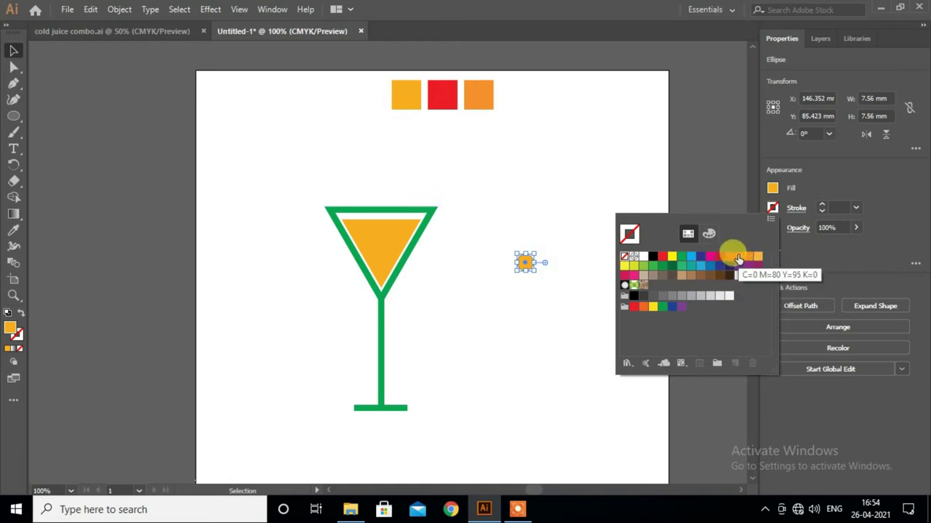
{"action": "left_click", "coordinate": [741, 260]}
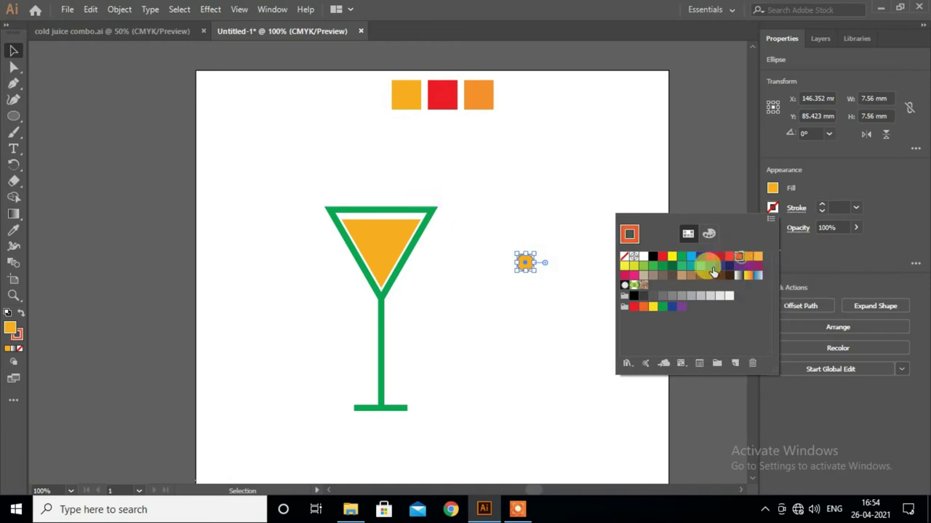
{"action": "left_click", "coordinate": [773, 188]}
{"action": "left_click", "coordinate": [645, 238]}
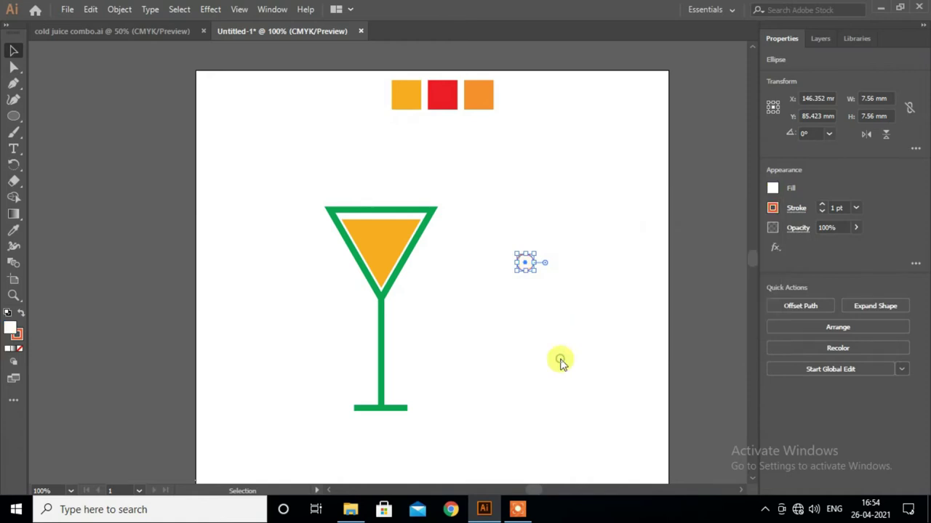
{"action": "left_click", "coordinate": [530, 279]}
{"action": "scroll", "coordinate": [530, 271], "scroll_direction": "up", "scroll_amount": 3}
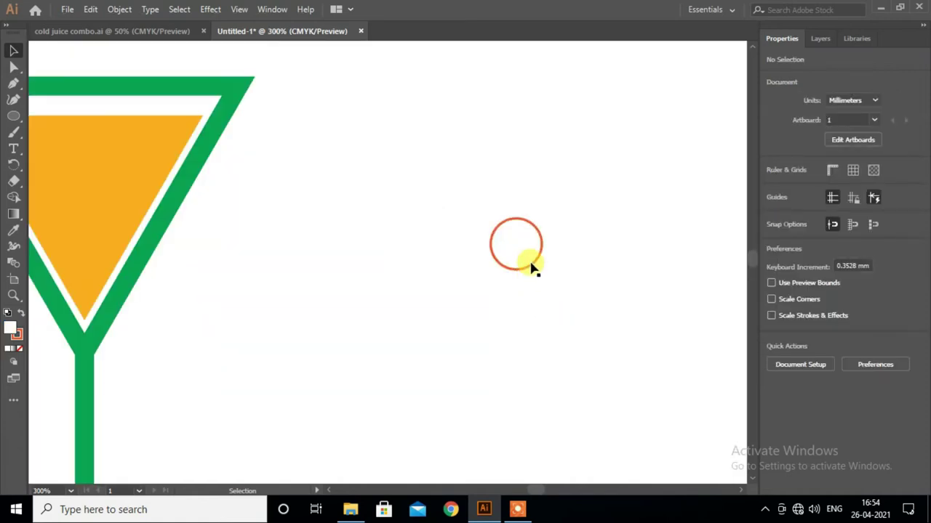
Duplicate the circle into three of decreasing size arranged diagonally
{"action": "mouse_move", "coordinate": [531, 267]}
{"action": "left_mouse_down"}
{"action": "mouse_move", "coordinate": [607, 312]}
{"action": "mouse_move", "coordinate": [608, 223]}
{"action": "left_mouse_up"}
{"action": "left_click_drag", "start_coordinate": [615, 175], "coordinate": [606, 181]}
{"action": "left_click", "coordinate": [600, 271]}
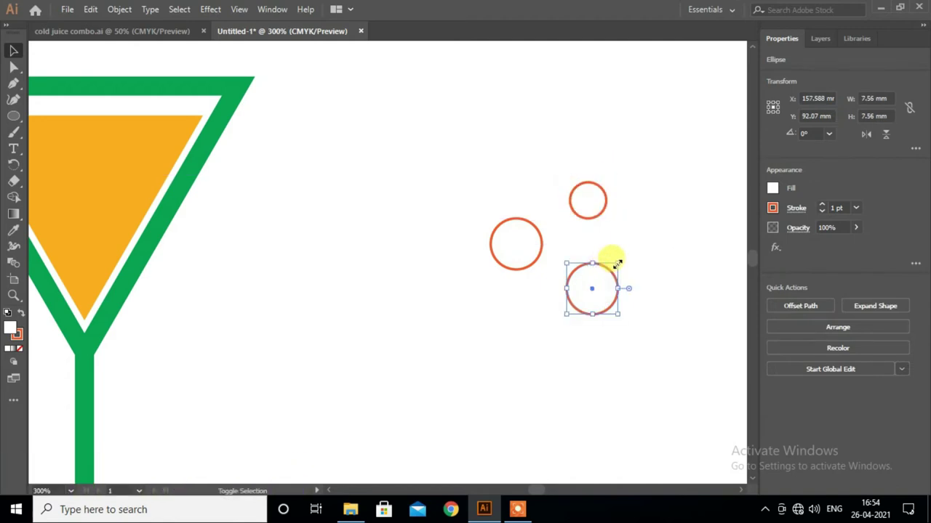
{"action": "left_click_drag", "start_coordinate": [617, 263], "coordinate": [611, 269]}
{"action": "left_click", "coordinate": [538, 242]}
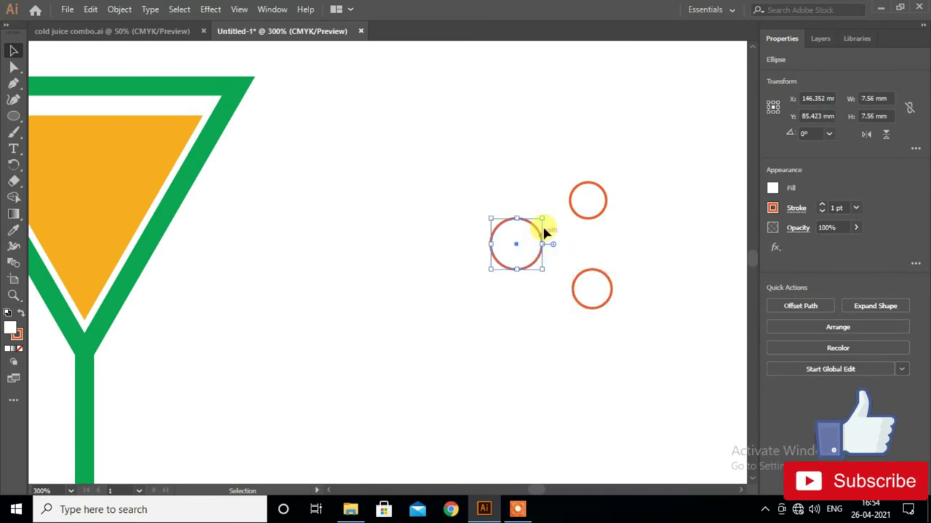
{"action": "left_click_drag", "start_coordinate": [541, 218], "coordinate": [530, 231]}
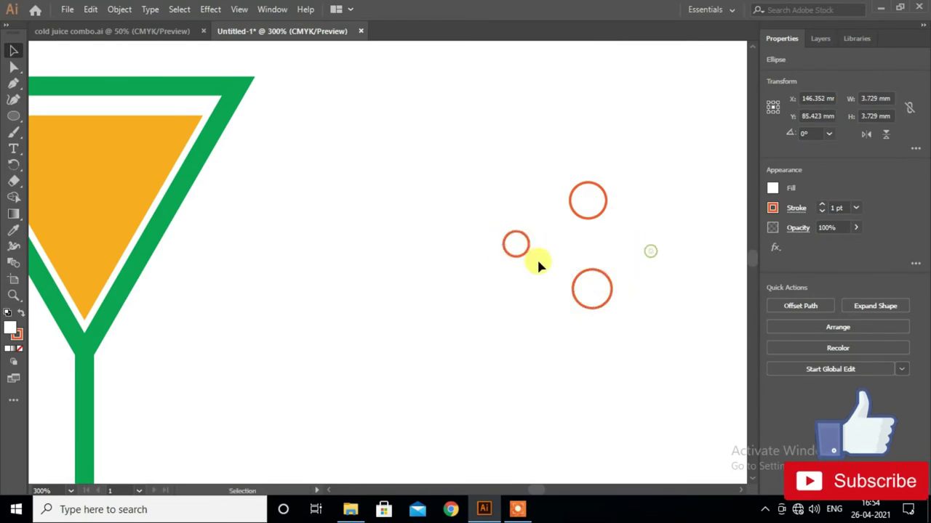
{"action": "left_click_drag", "start_coordinate": [538, 264], "coordinate": [581, 264]}
{"action": "left_click_drag", "start_coordinate": [594, 203], "coordinate": [594, 207]}
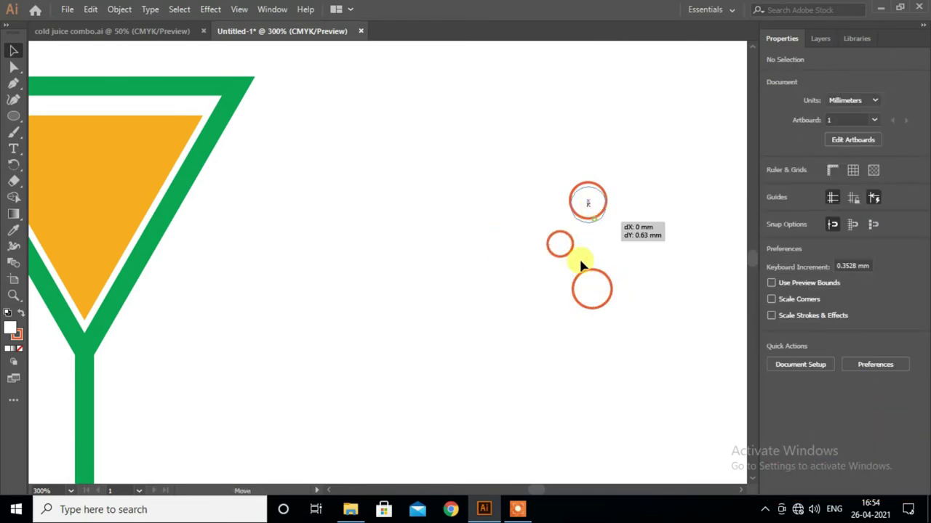
{"action": "left_click_drag", "start_coordinate": [582, 265], "coordinate": [507, 332]}
{"action": "left_click", "coordinate": [581, 301]}
{"action": "left_click_drag", "start_coordinate": [560, 293], "coordinate": [557, 296]}
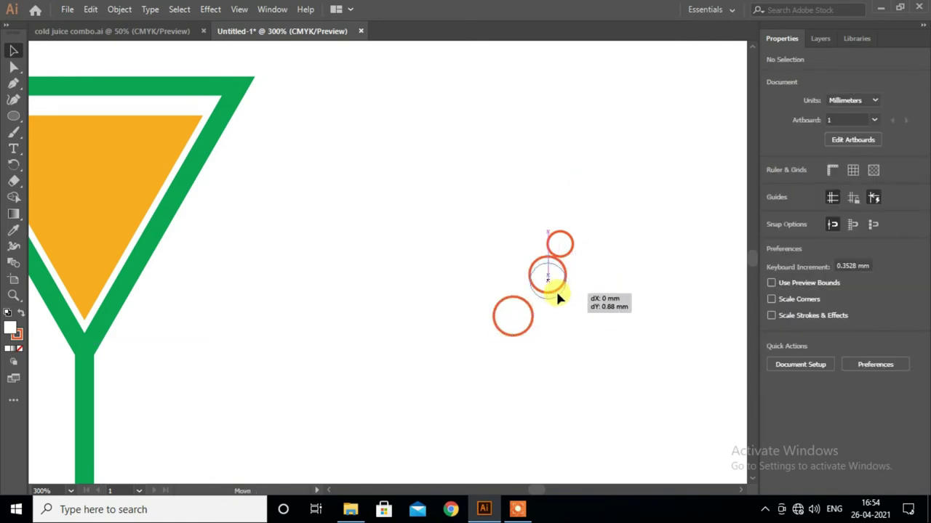
Select all three circles and drag them into the orange triangle as bubbles
{"action": "mouse_move", "coordinate": [458, 195]}
{"action": "left_mouse_down"}
{"action": "mouse_move", "coordinate": [566, 352]}
{"action": "mouse_move", "coordinate": [566, 322]}
{"action": "mouse_move", "coordinate": [541, 279]}
{"action": "left_mouse_up"}
{"action": "left_click", "coordinate": [574, 320]}
{"action": "left_click", "coordinate": [550, 283]}
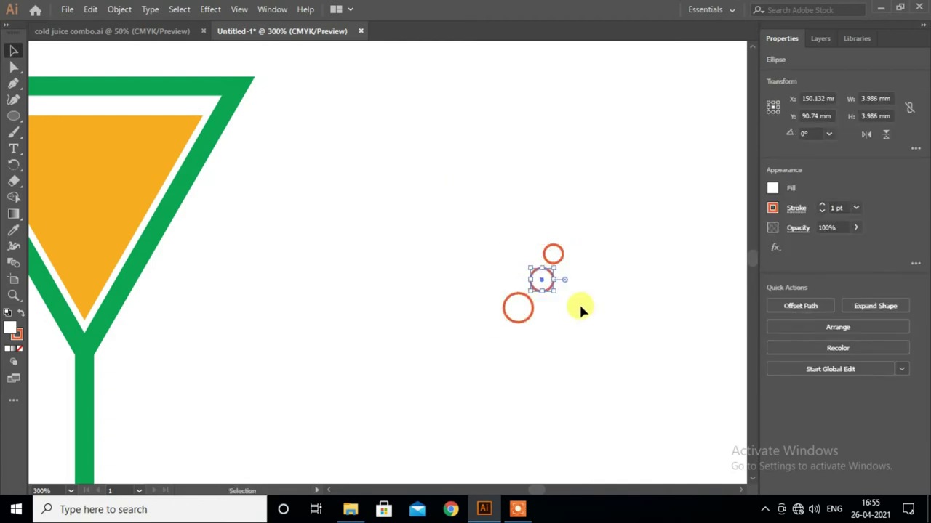
{"action": "left_click", "coordinate": [579, 303]}
{"action": "left_click_drag", "start_coordinate": [463, 228], "coordinate": [559, 349]}
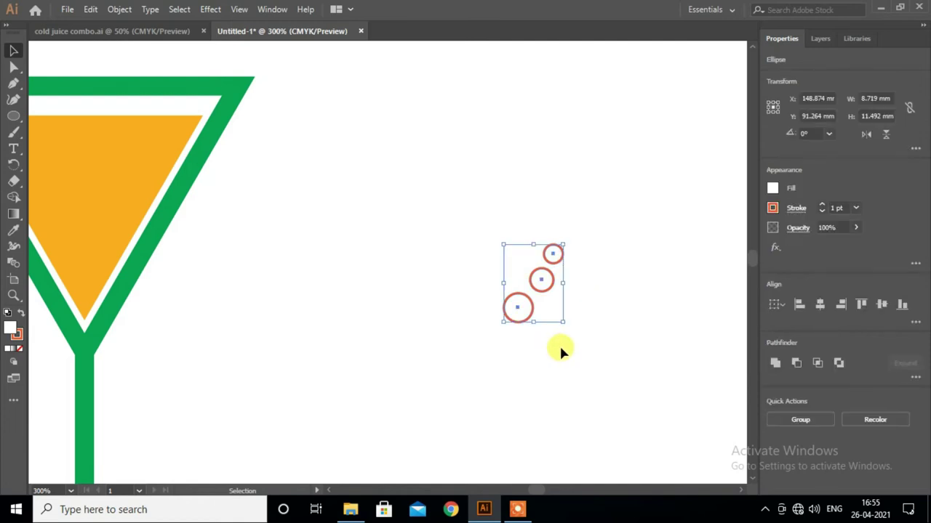
{"action": "scroll", "coordinate": [559, 344], "scroll_direction": "down", "scroll_amount": 1}
{"action": "left_click_drag", "start_coordinate": [551, 315], "coordinate": [267, 245]}
Nudge the bubbles right, select all three, and shrink them slightly
{"action": "key", "text": "Right"}
{"action": "key", "text": "Right"}
{"action": "key", "text": "Right"}
{"action": "key", "text": "Right"}
{"action": "key", "text": "Right"}
{"action": "key", "text": "Right"}
{"action": "left_click", "coordinate": [340, 261]}
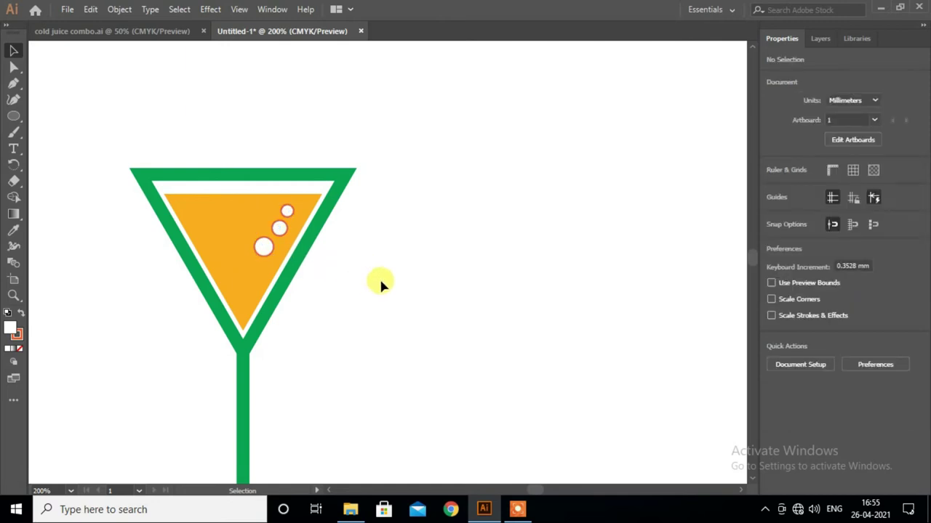
{"action": "scroll", "coordinate": [381, 283], "scroll_direction": "down", "scroll_amount": 1}
{"action": "scroll", "coordinate": [381, 285], "scroll_direction": "down", "scroll_amount": 1}
{"action": "scroll", "coordinate": [371, 287], "scroll_direction": "down", "scroll_amount": 1}
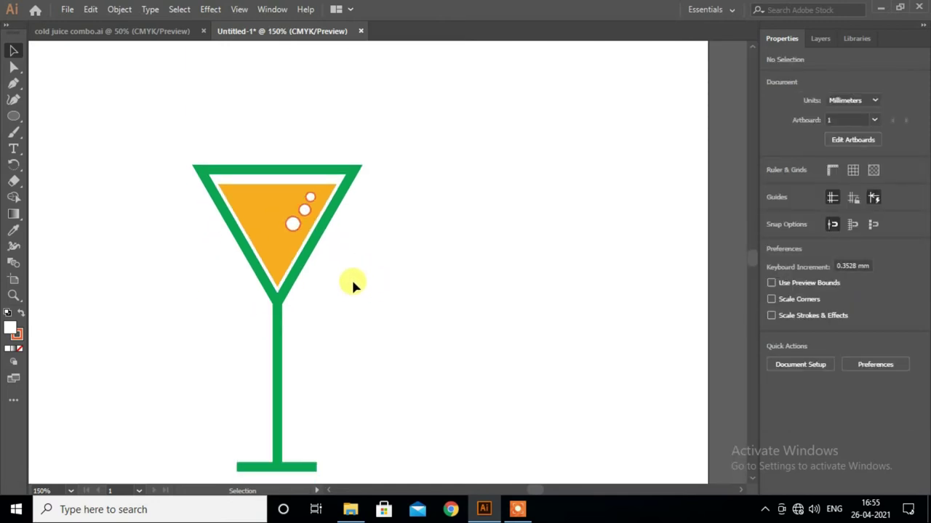
{"action": "left_click", "coordinate": [293, 224]}
{"action": "left_click", "coordinate": [304, 210], "text": "shift"}
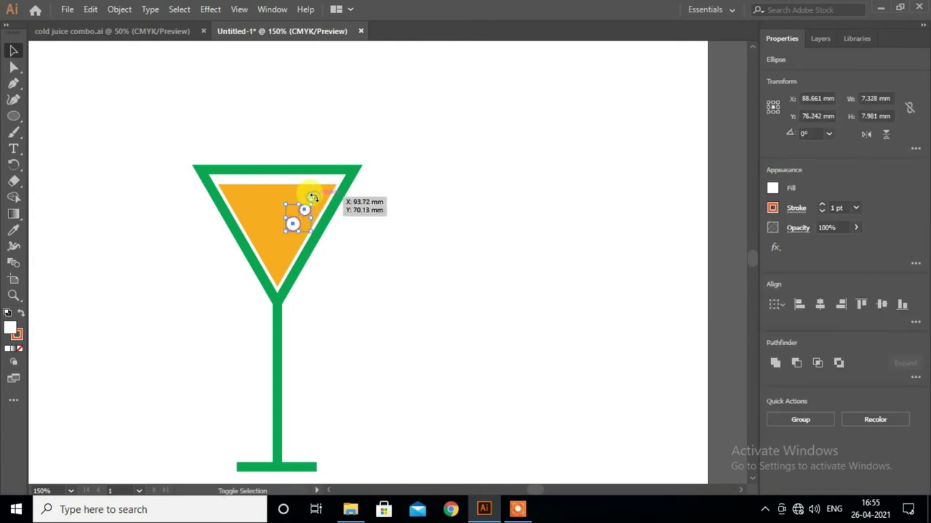
{"action": "scroll", "coordinate": [310, 197], "scroll_direction": "up", "scroll_amount": 2}
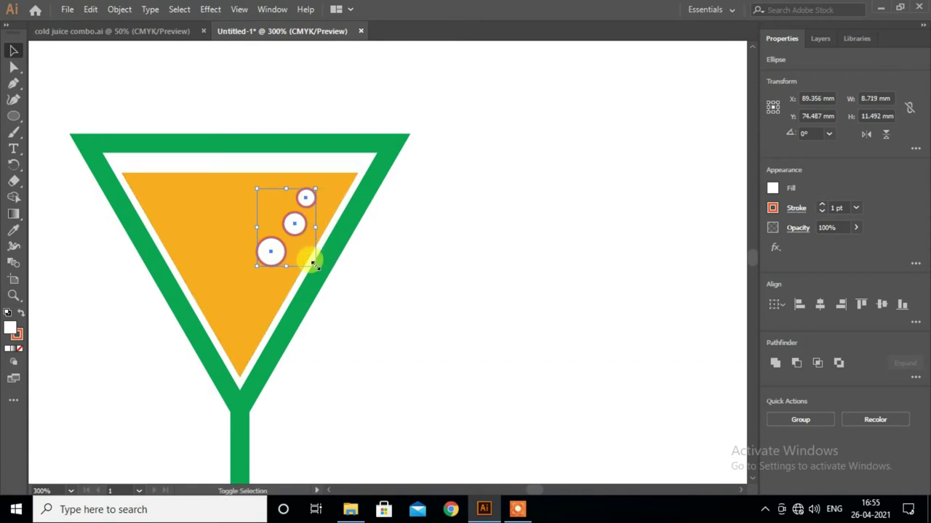
{"action": "left_click_drag", "start_coordinate": [312, 263], "coordinate": [315, 217]}
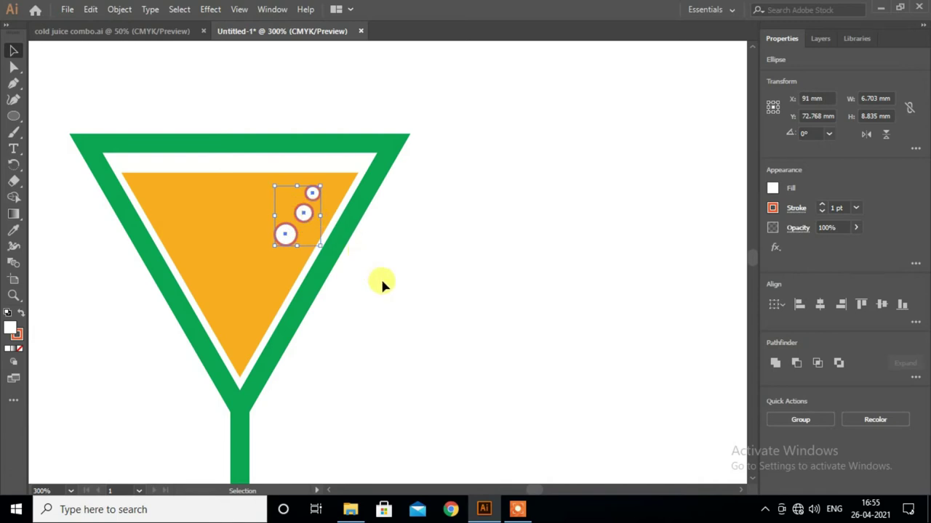
{"action": "scroll", "coordinate": [412, 292], "scroll_direction": "down", "scroll_amount": 1}
Set the bubbles' stroke to None, leaving plain white dots
{"action": "left_click", "coordinate": [772, 208]}
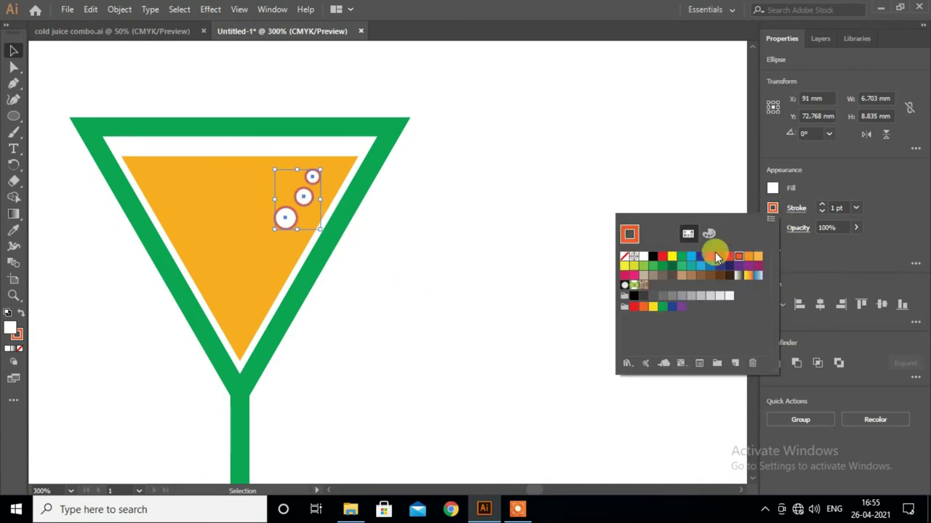
{"action": "left_click", "coordinate": [622, 257]}
{"action": "left_click", "coordinate": [405, 289]}
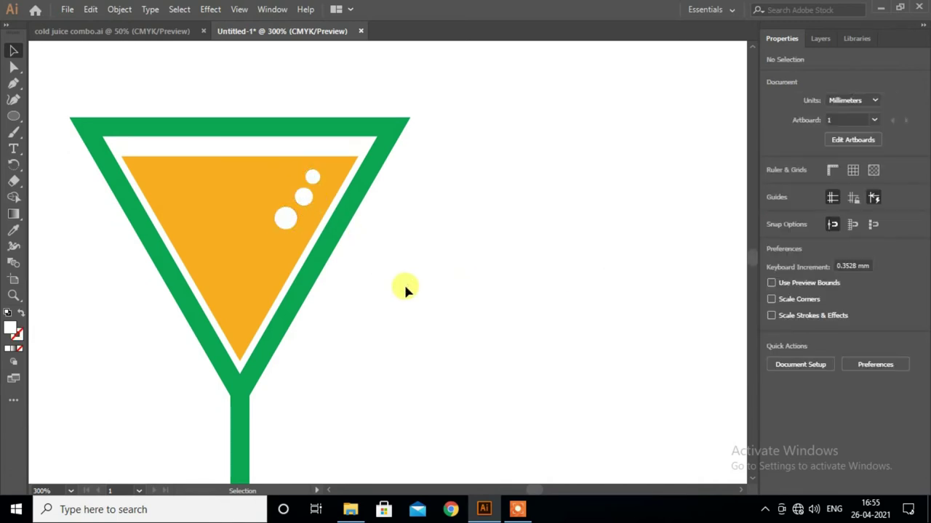
{"action": "scroll", "coordinate": [405, 289], "scroll_direction": "down", "scroll_amount": 1}
{"action": "scroll", "coordinate": [405, 289], "scroll_direction": "down", "scroll_amount": 1}
{"action": "scroll", "coordinate": [405, 288], "scroll_direction": "down", "scroll_amount": 1}
{"action": "scroll", "coordinate": [413, 284], "scroll_direction": "down", "scroll_amount": 2}
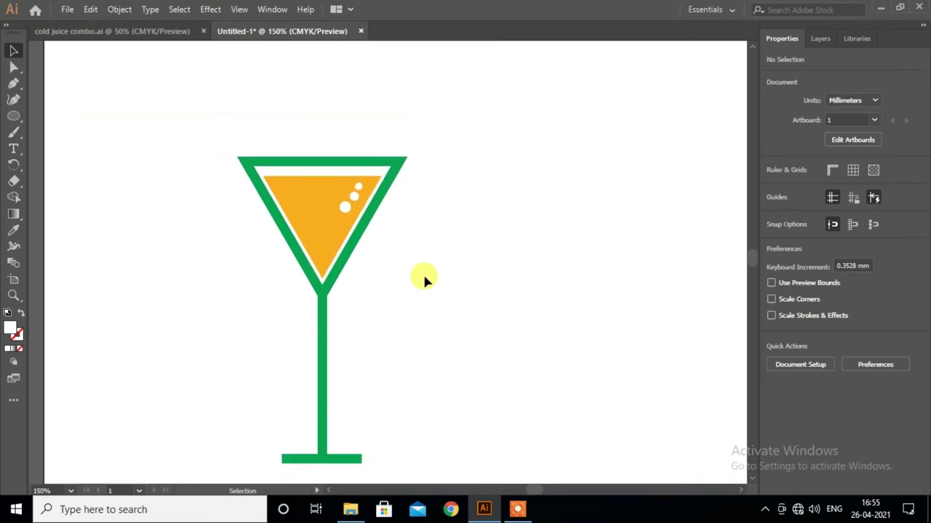
{"action": "scroll", "coordinate": [423, 277], "scroll_direction": "down", "scroll_amount": 1}
Marquee-select every part of the glass and group it into one object
{"action": "left_click_drag", "start_coordinate": [203, 96], "coordinate": [425, 462]}
{"action": "right_click", "coordinate": [328, 258]}
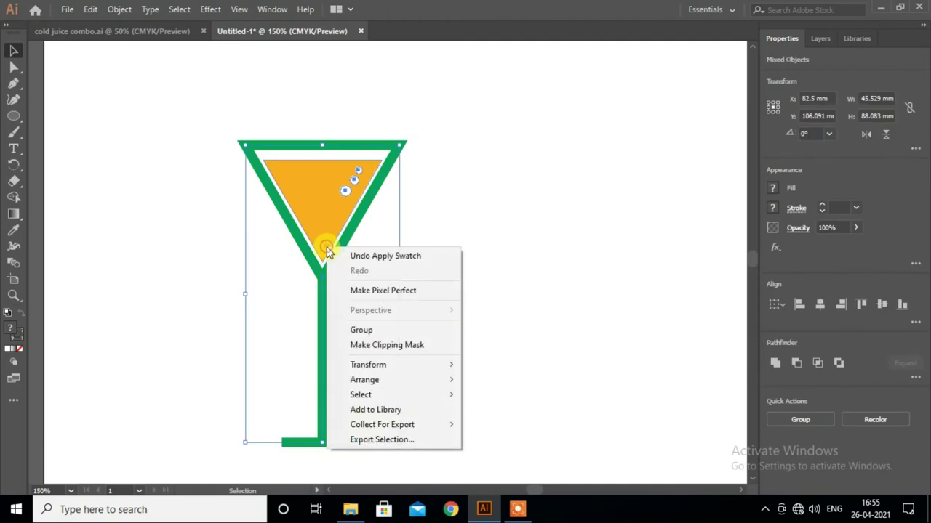
{"action": "left_click", "coordinate": [375, 331]}
{"action": "left_click", "coordinate": [509, 279]}
{"action": "key", "text": "ctrl+z"}
Draw a thin white bar with a black outline and rotate it to lie horizontally
{"action": "left_click_drag", "start_coordinate": [16, 116], "coordinate": [58, 114]}
{"action": "left_click_drag", "start_coordinate": [538, 185], "coordinate": [547, 331]}
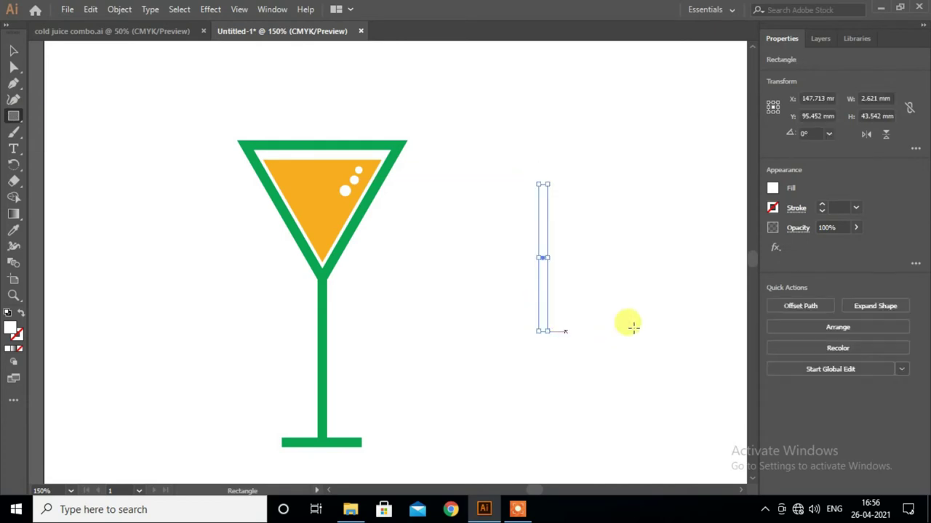
{"action": "left_click", "coordinate": [773, 208]}
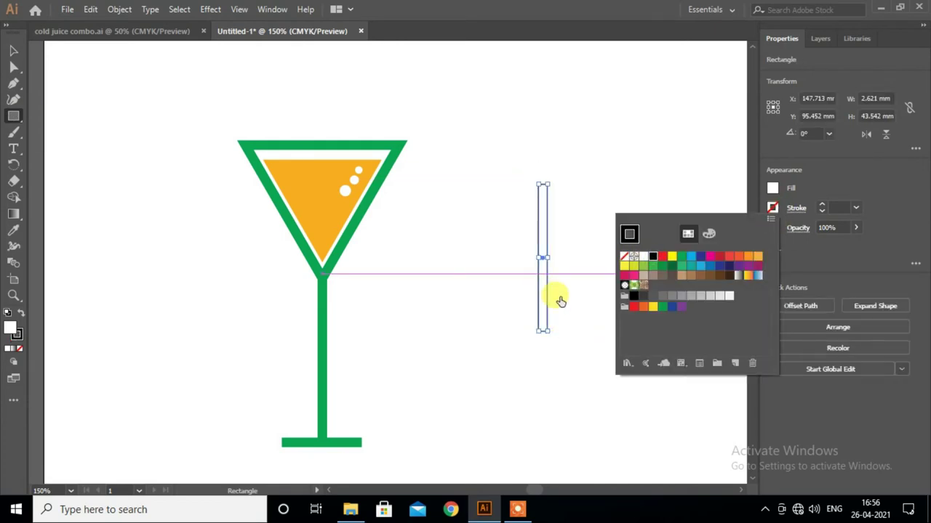
{"action": "left_click", "coordinate": [557, 299]}
{"action": "left_click", "coordinate": [13, 50]}
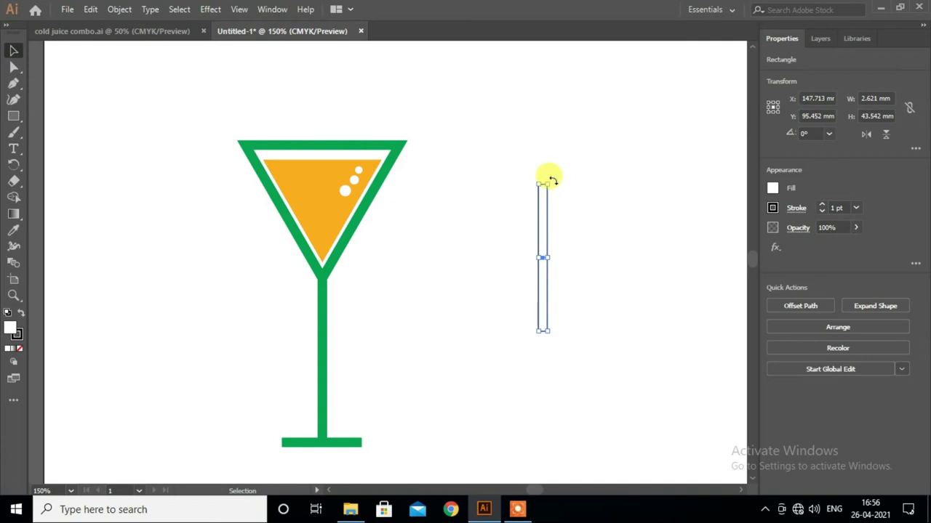
{"action": "left_click_drag", "start_coordinate": [553, 179], "coordinate": [609, 266]}
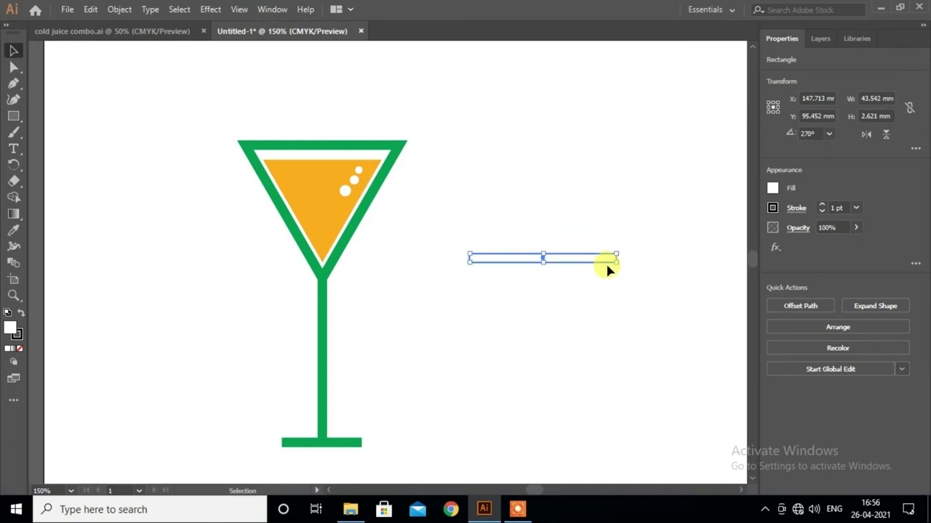
{"action": "left_click_drag", "start_coordinate": [551, 182], "coordinate": [602, 266]}
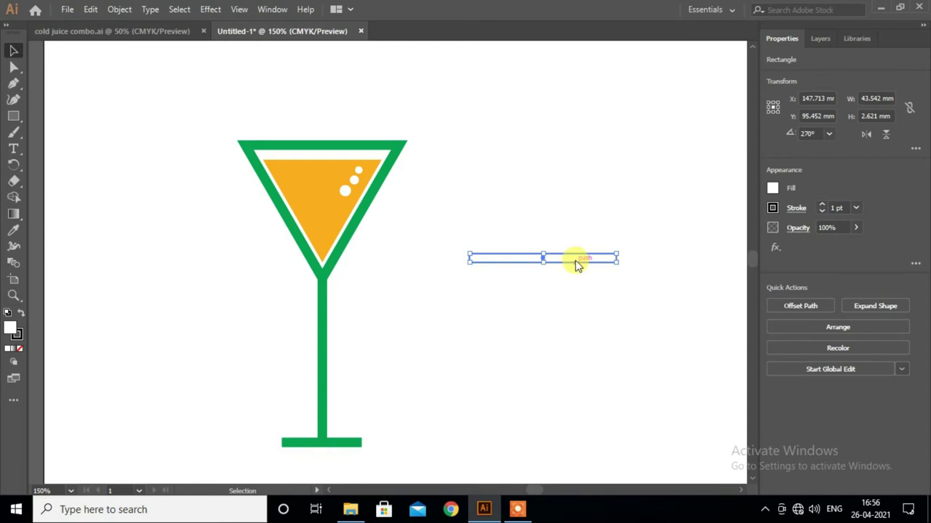
Make 45° rotated copies of the bar to form an asterisk and Unite them into one shape
{"action": "right_click", "coordinate": [576, 265]}
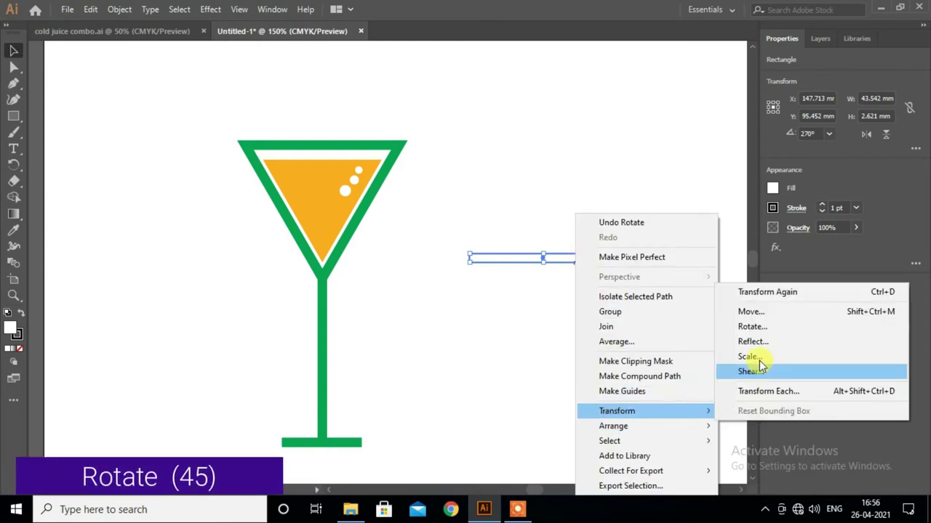
{"action": "left_click", "coordinate": [752, 327]}
{"action": "left_click_drag", "start_coordinate": [507, 175], "coordinate": [823, 180]}
{"action": "double_click", "coordinate": [731, 231]}
{"action": "type", "text": "45"}
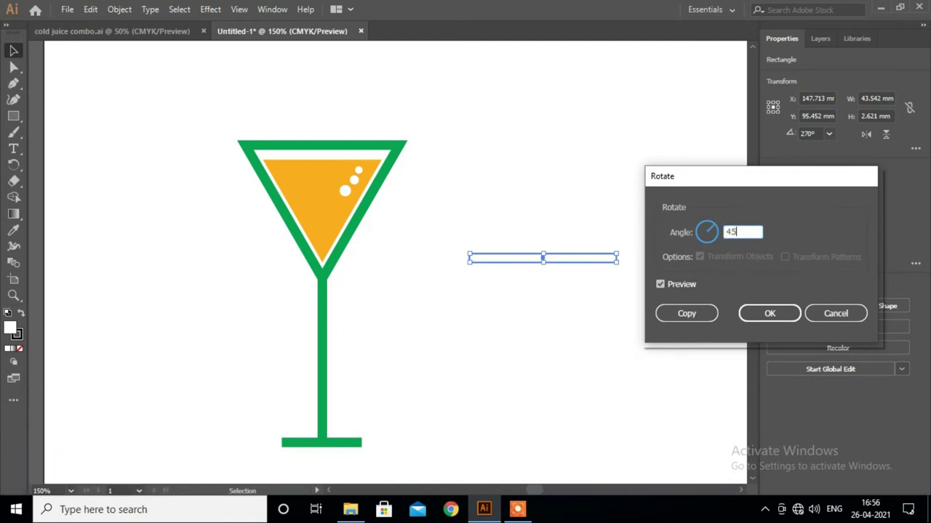
{"action": "left_click", "coordinate": [662, 312]}
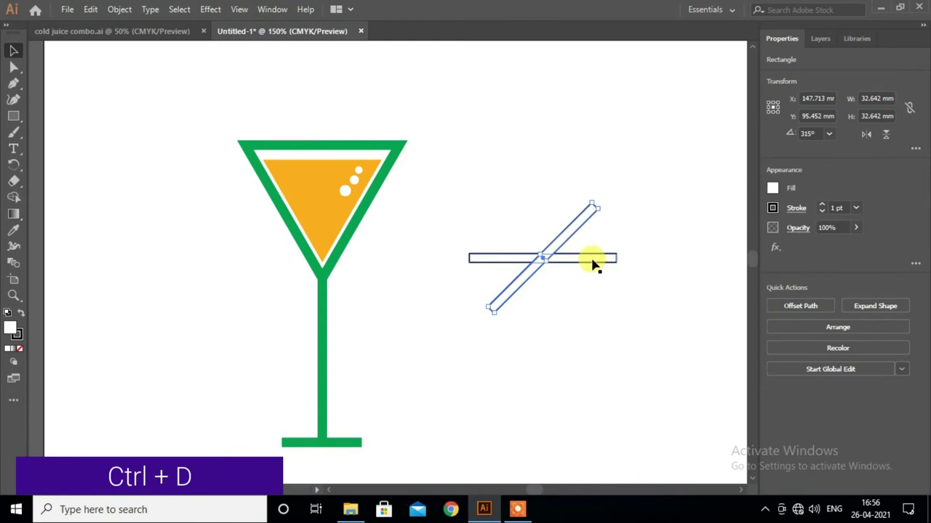
{"action": "key", "text": "ctrl+d"}
{"action": "key", "text": "ctrl+d"}
{"action": "left_click_drag", "start_coordinate": [461, 155], "coordinate": [629, 352]}
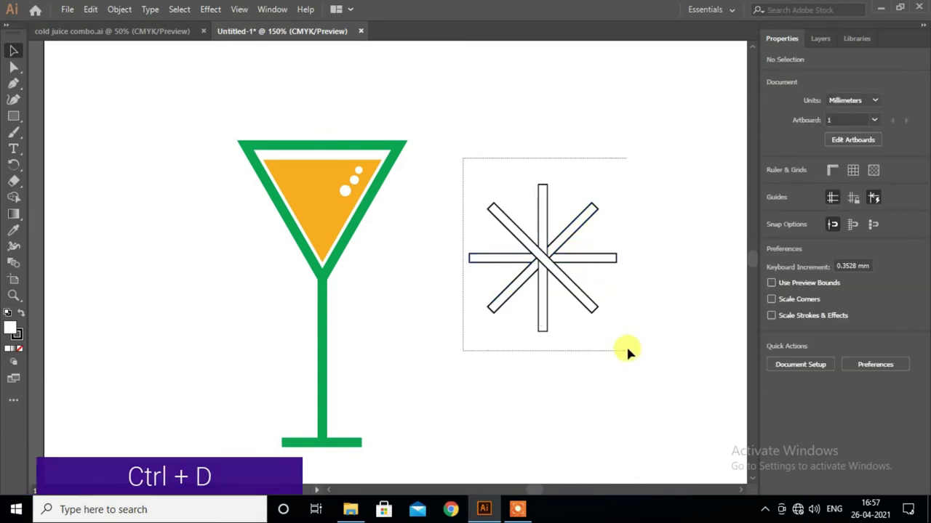
{"action": "left_click", "coordinate": [774, 360]}
Draw a circle centred on the asterisk and fill it with the glass's orange
{"action": "left_click", "coordinate": [581, 349]}
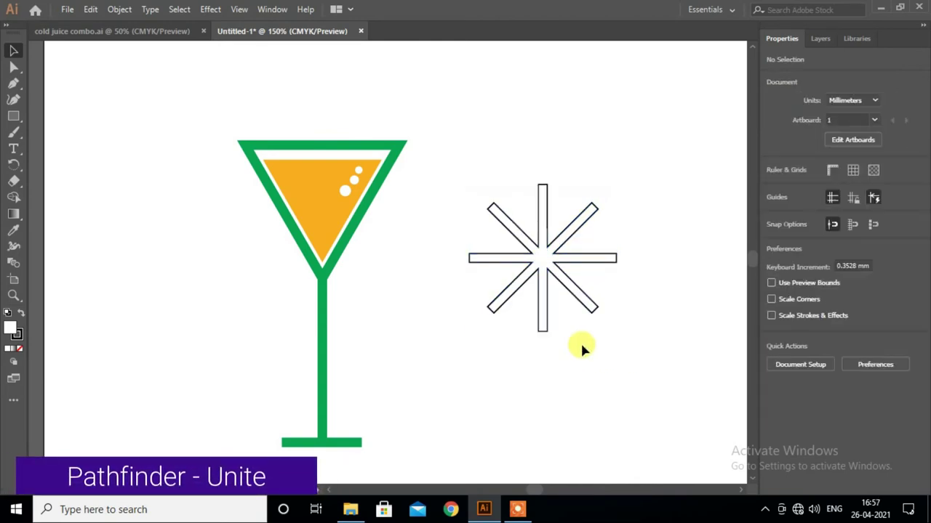
{"action": "right_click", "coordinate": [14, 116]}
{"action": "left_click", "coordinate": [69, 133]}
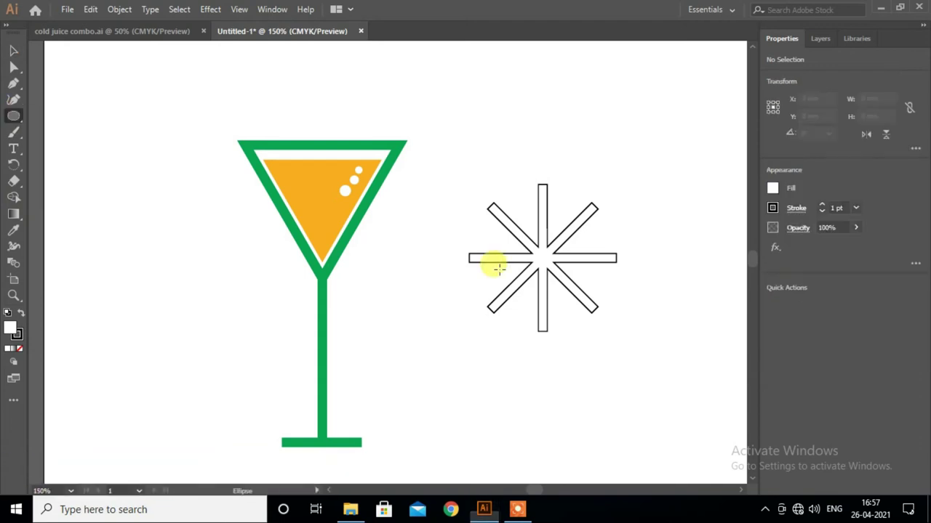
{"action": "left_click_drag", "start_coordinate": [543, 256], "coordinate": [615, 327]}
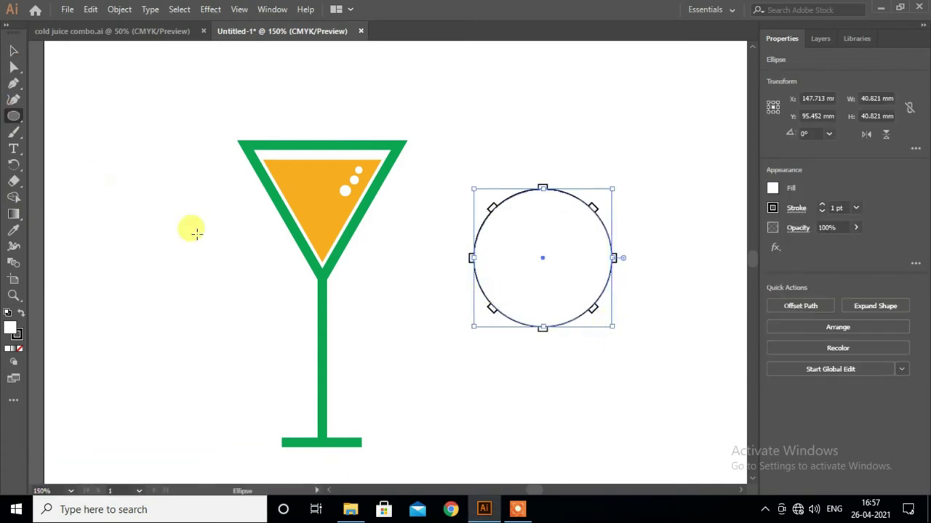
{"action": "left_click", "coordinate": [773, 189]}
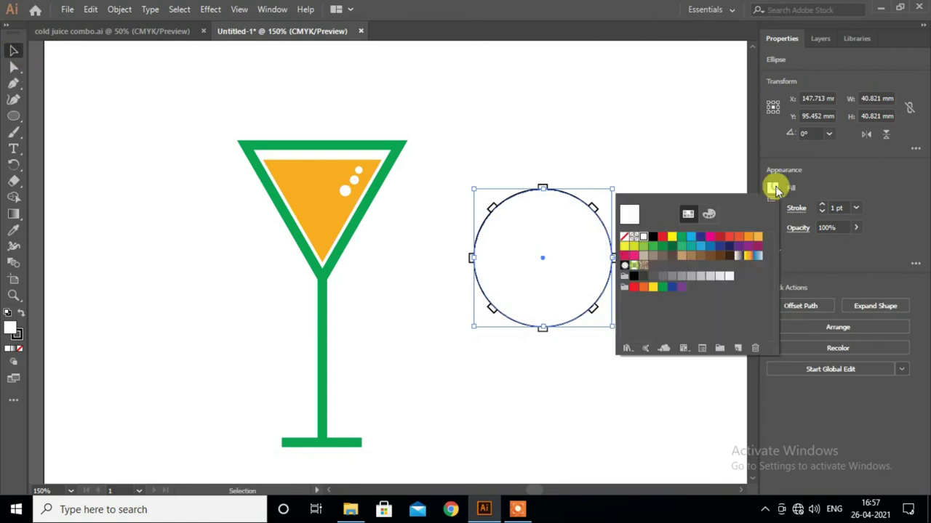
{"action": "left_click", "coordinate": [509, 374]}
{"action": "scroll", "coordinate": [509, 373], "scroll_direction": "up", "scroll_amount": 1}
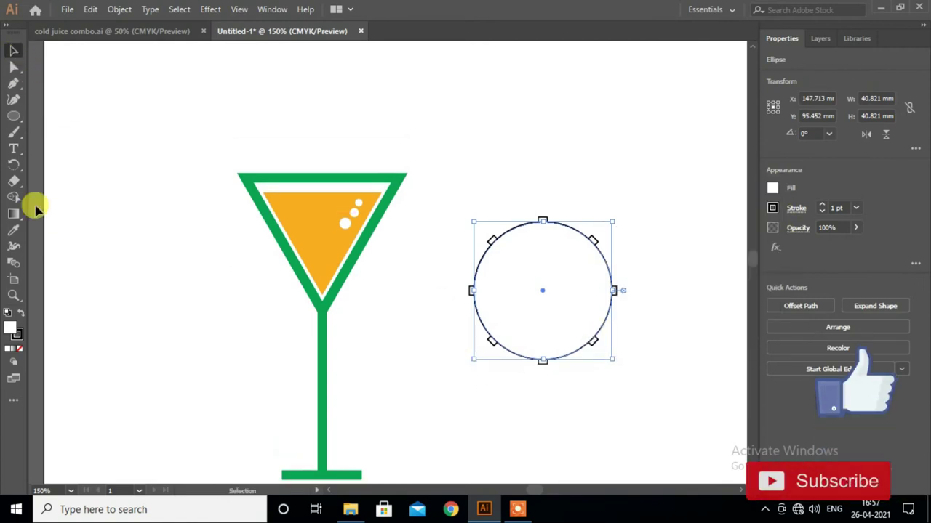
{"action": "left_click", "coordinate": [13, 230]}
{"action": "left_click", "coordinate": [320, 224]}
{"action": "left_click", "coordinate": [13, 50]}
Send the orange circle to the back and cut the spokes out with Minus Front
{"action": "left_click", "coordinate": [477, 416]}
{"action": "right_click", "coordinate": [573, 319]}
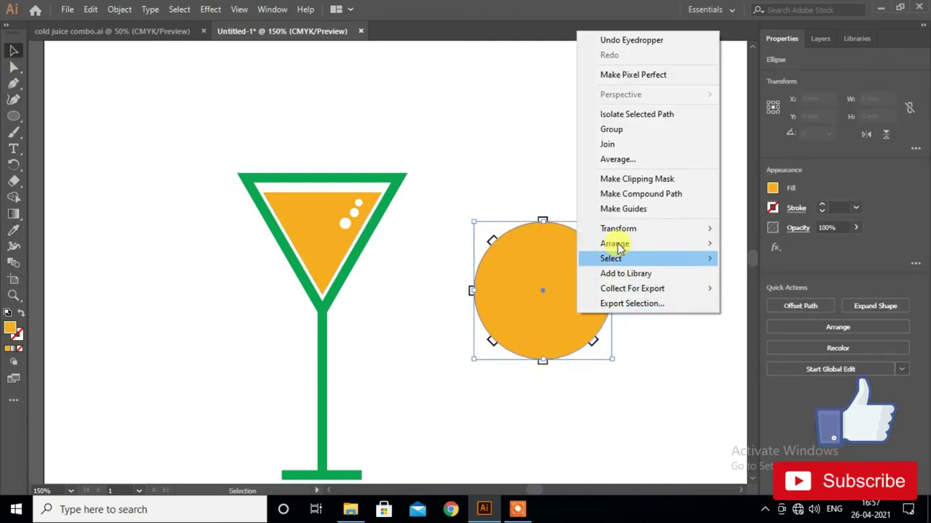
{"action": "left_click", "coordinate": [759, 289]}
{"action": "left_click", "coordinate": [693, 355]}
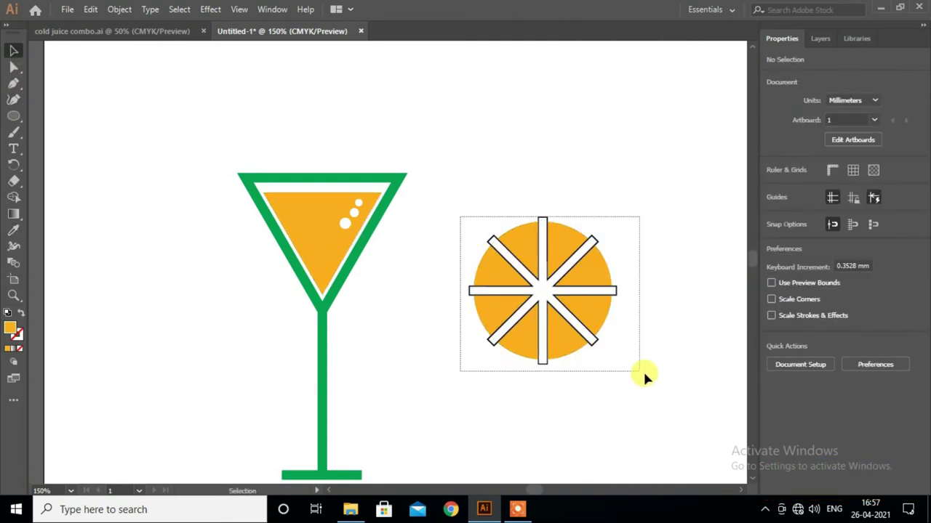
{"action": "left_click_drag", "start_coordinate": [642, 370], "coordinate": [645, 373]}
{"action": "left_click", "coordinate": [799, 367]}
{"action": "left_click", "coordinate": [636, 388]}
{"action": "scroll", "coordinate": [637, 387], "scroll_direction": "down", "scroll_amount": 1}
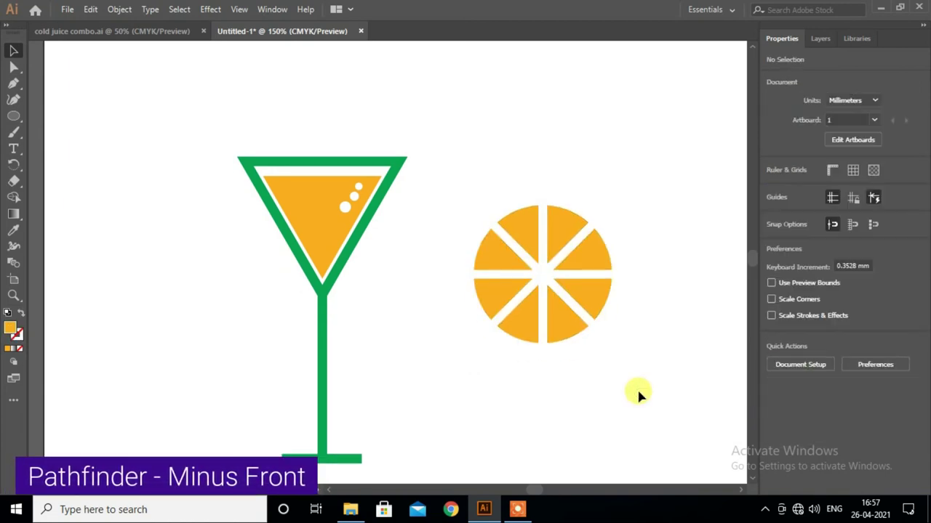
{"action": "scroll", "coordinate": [639, 392], "scroll_direction": "down", "scroll_amount": 1}
Draw a circle around the slice with a yellow-green 8 pt outline and no fill
{"action": "scroll", "coordinate": [658, 404], "scroll_direction": "down", "scroll_amount": 1}
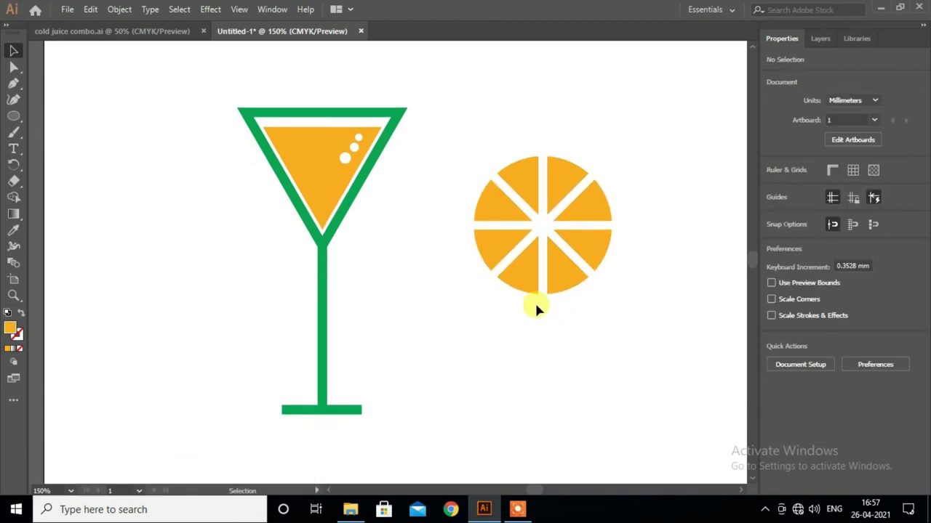
{"action": "left_click", "coordinate": [492, 256]}
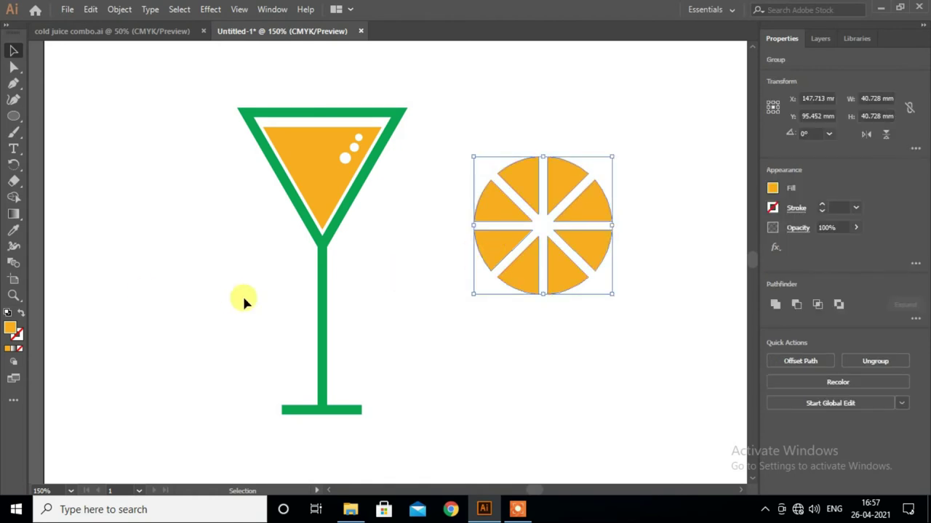
{"action": "left_click", "coordinate": [13, 116]}
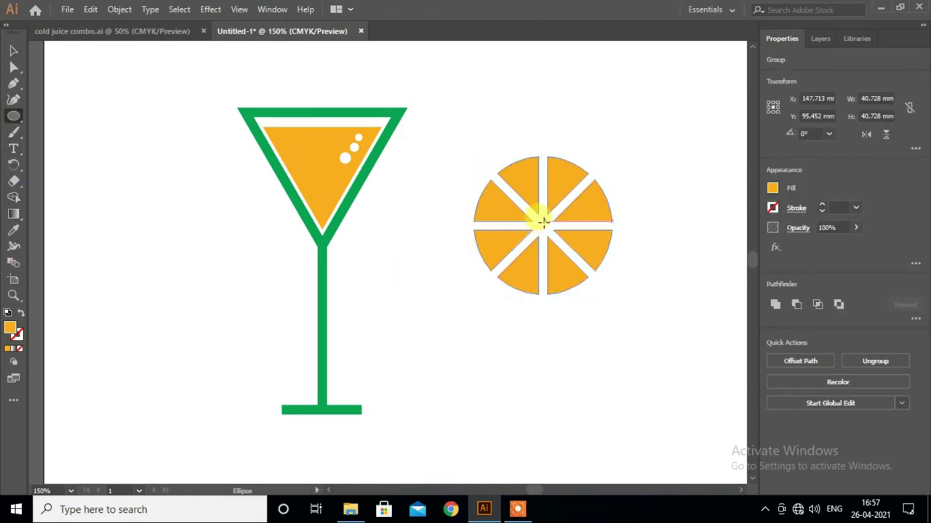
{"action": "left_click_drag", "start_coordinate": [542, 224], "coordinate": [593, 300]}
{"action": "left_click", "coordinate": [772, 208]}
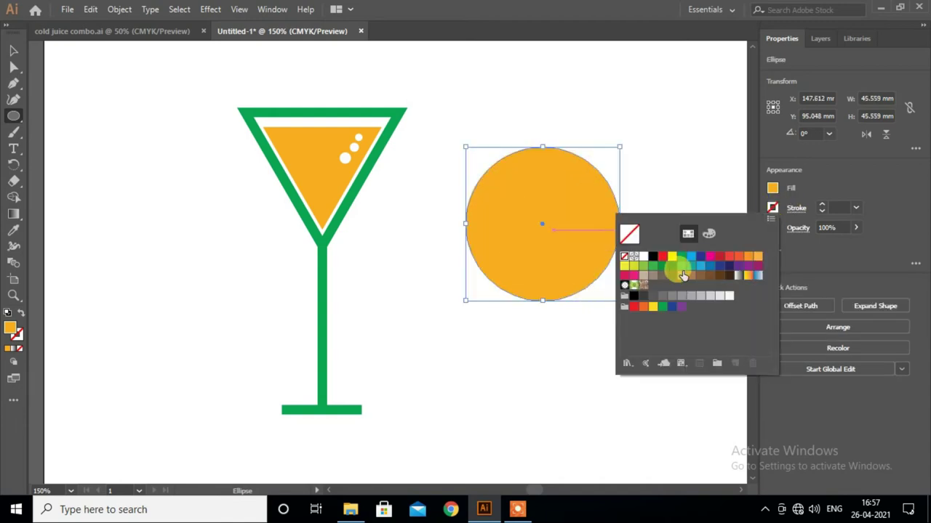
{"action": "left_click", "coordinate": [631, 267]}
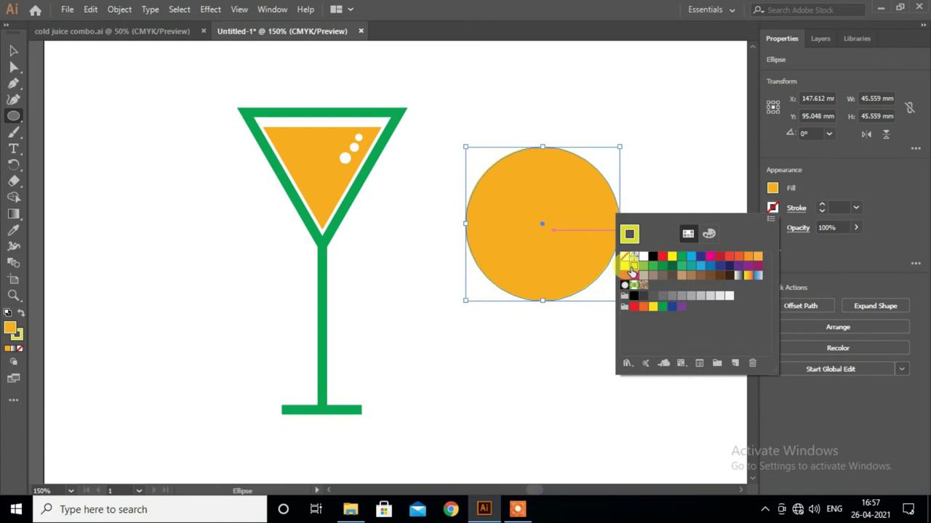
{"action": "left_click", "coordinate": [773, 208]}
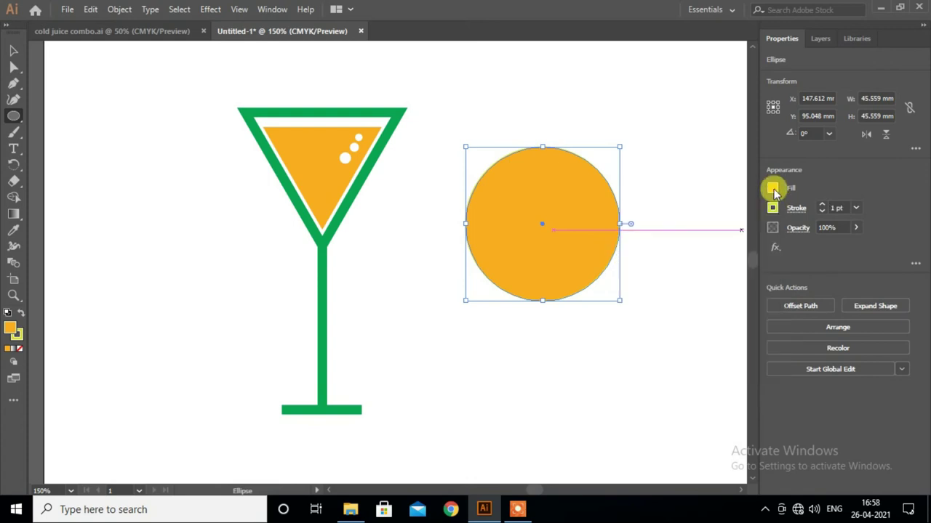
{"action": "left_click", "coordinate": [773, 190]}
{"action": "left_click", "coordinate": [625, 238]}
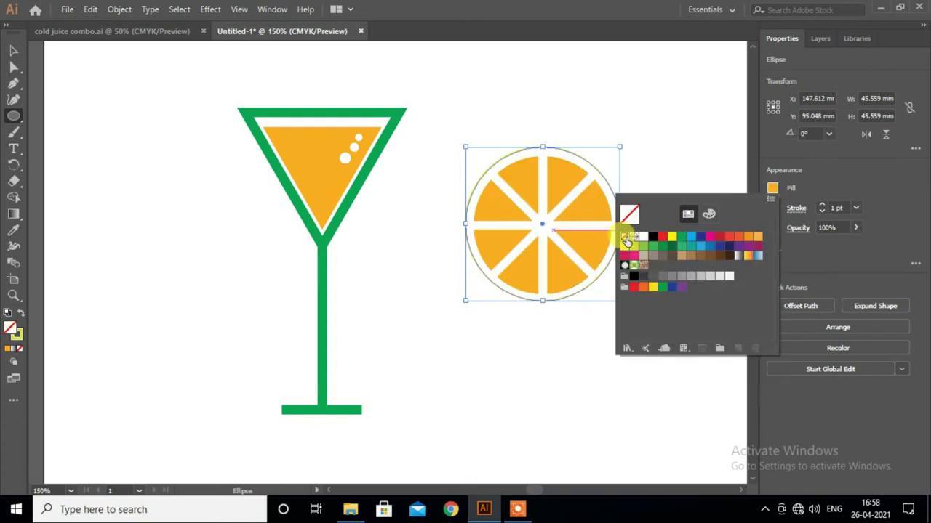
{"action": "left_click", "coordinate": [856, 208]}
{"action": "left_click", "coordinate": [856, 208]}
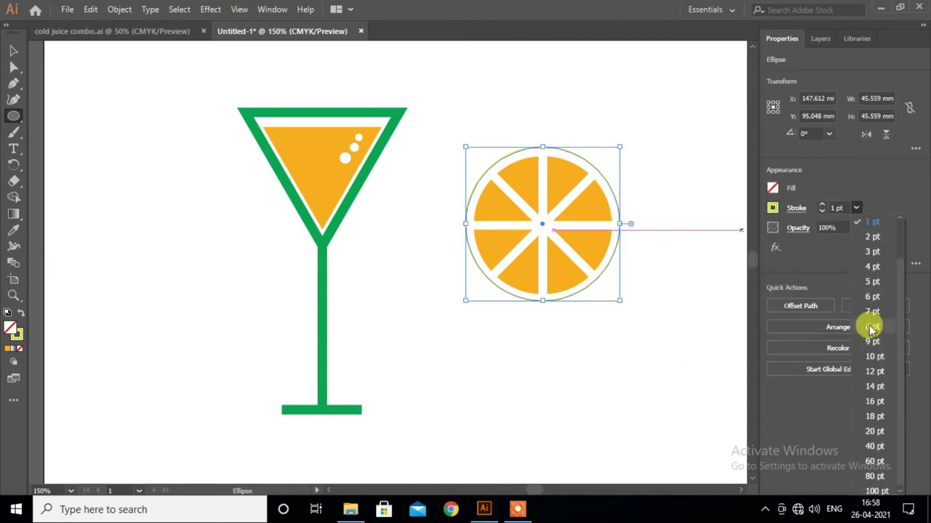
{"action": "left_click", "coordinate": [871, 327]}
Align the rind circle and wedges on both horizontal and vertical centres
{"action": "left_click", "coordinate": [14, 50]}
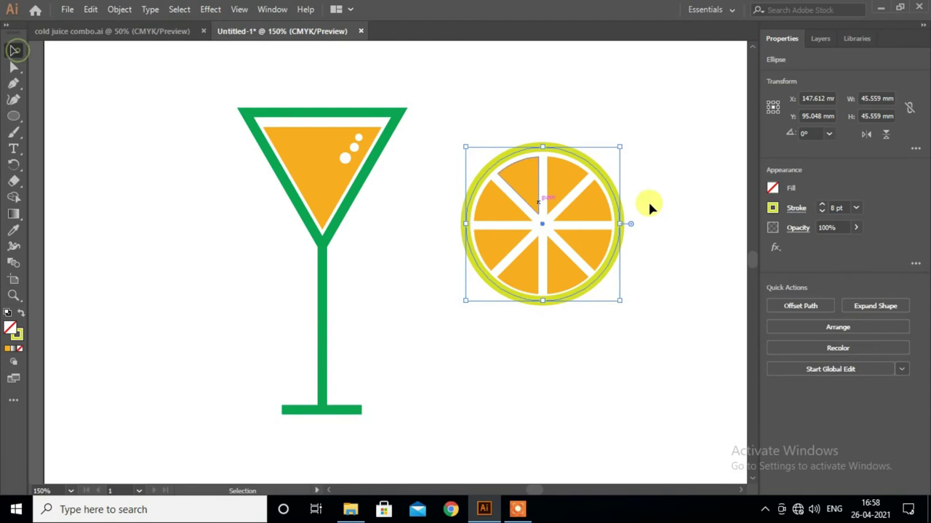
{"action": "left_click_drag", "start_coordinate": [528, 317], "coordinate": [530, 317]}
{"action": "left_click", "coordinate": [820, 304]}
{"action": "left_click", "coordinate": [882, 304]}
{"action": "left_click", "coordinate": [679, 332]}
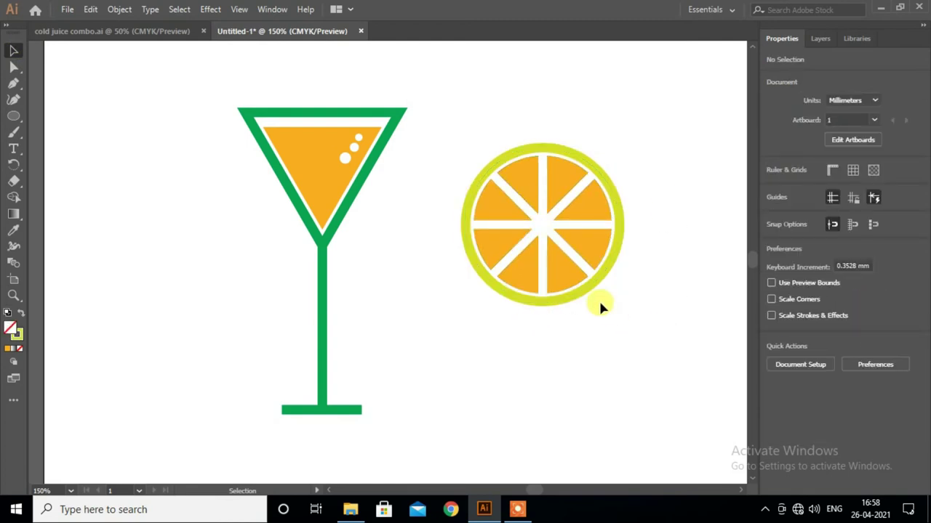
Round the corners of all the orange wedges with the live corner widget
{"action": "left_click", "coordinate": [554, 268]}
{"action": "left_click", "coordinate": [13, 69]}
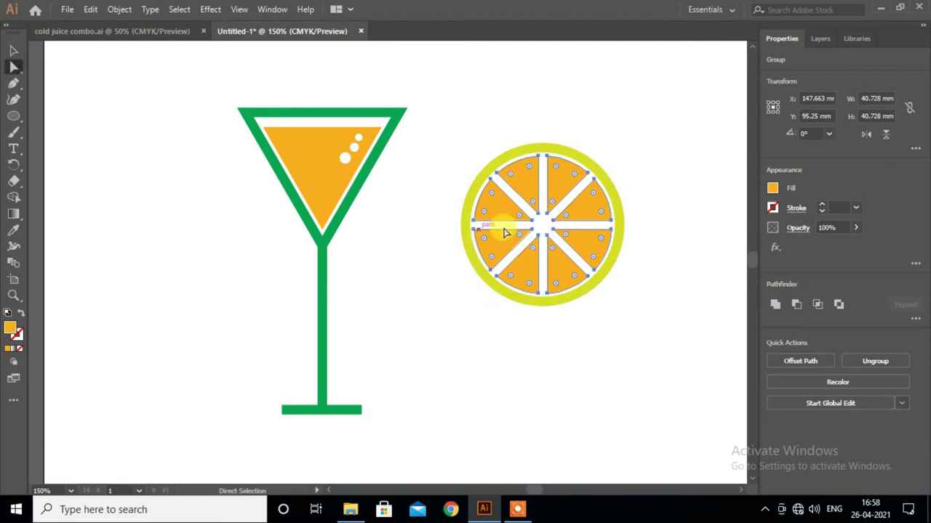
{"action": "scroll", "coordinate": [499, 202], "scroll_direction": "up", "scroll_amount": 2}
{"action": "left_click_drag", "start_coordinate": [480, 181], "coordinate": [483, 183]}
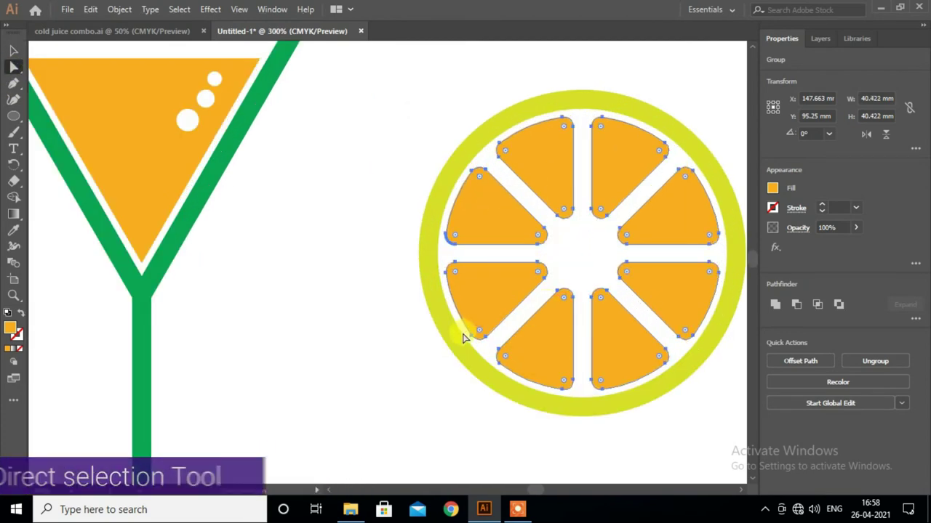
{"action": "key", "text": "ctrl+1"}
{"action": "left_click", "coordinate": [617, 355]}
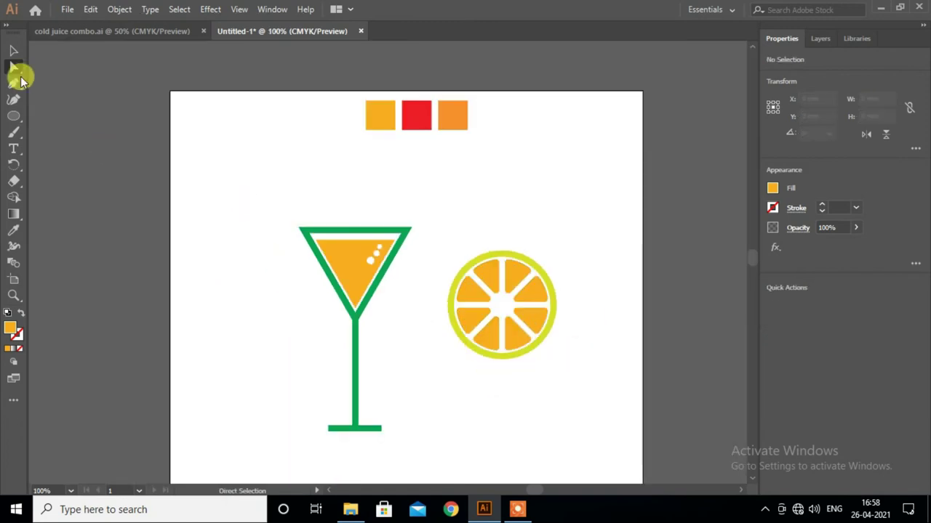
Group the orange slice and position it on the glass's top-left rim
{"action": "left_click", "coordinate": [13, 50]}
{"action": "scroll", "coordinate": [533, 368], "scroll_direction": "down", "scroll_amount": 1}
{"action": "left_click_drag", "start_coordinate": [472, 277], "coordinate": [563, 388]}
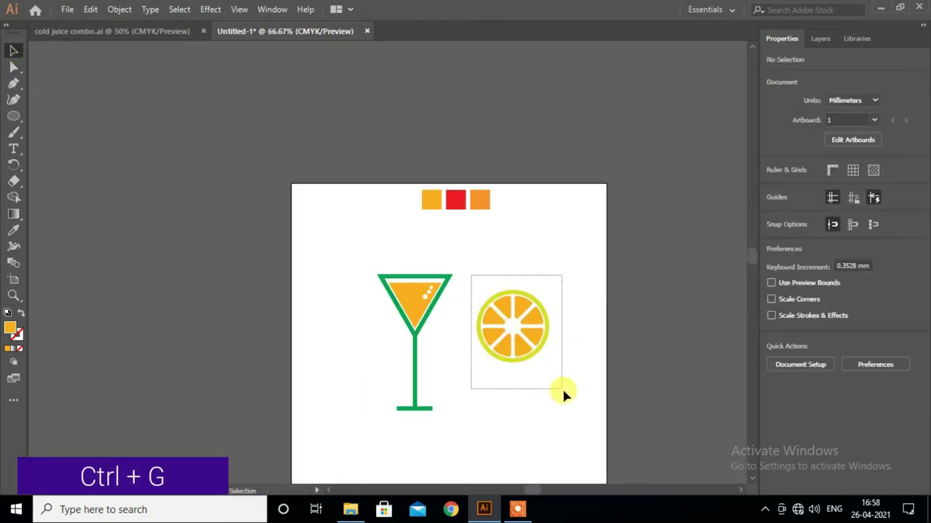
{"action": "key", "text": "ctrl+g"}
{"action": "left_click_drag", "start_coordinate": [546, 307], "coordinate": [397, 231]}
{"action": "key", "text": "Down"}
{"action": "key", "text": "Down"}
{"action": "key", "text": "Down"}
{"action": "key", "text": "Right"}
{"action": "key", "text": "Right"}
{"action": "key", "text": "Right"}
{"action": "left_click_drag", "start_coordinate": [383, 289], "coordinate": [371, 278]}
{"action": "key", "text": "ctrl+plus"}
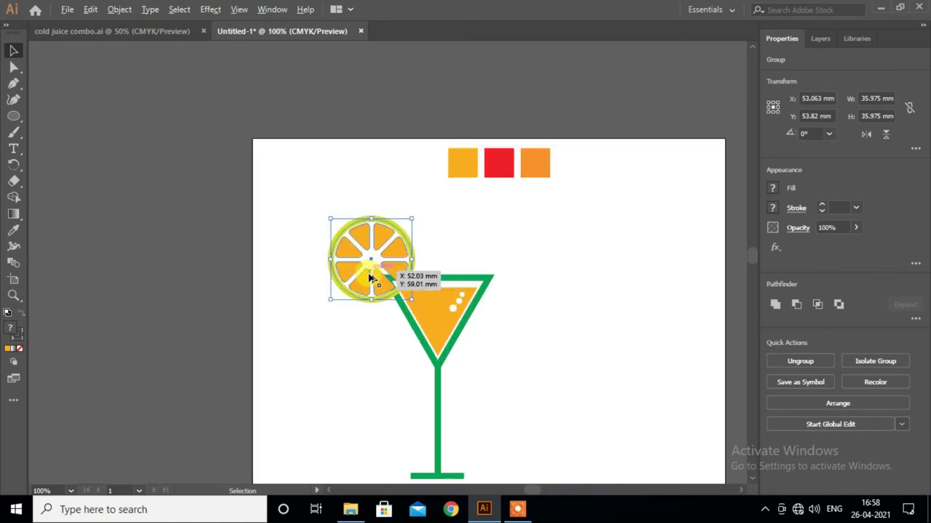
{"action": "left_click", "coordinate": [468, 249]}
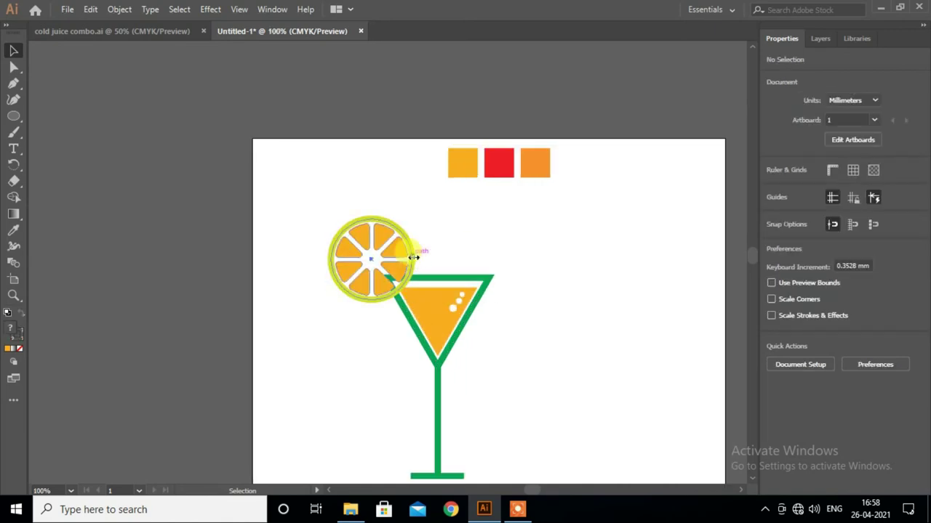
{"action": "scroll", "coordinate": [449, 234], "scroll_direction": "down", "scroll_amount": 1}
Draw a thin vertical bar right of the glass and remove its outline
{"action": "left_click_drag", "start_coordinate": [11, 124], "coordinate": [80, 114]}
{"action": "left_click_drag", "start_coordinate": [594, 223], "coordinate": [597, 341]}
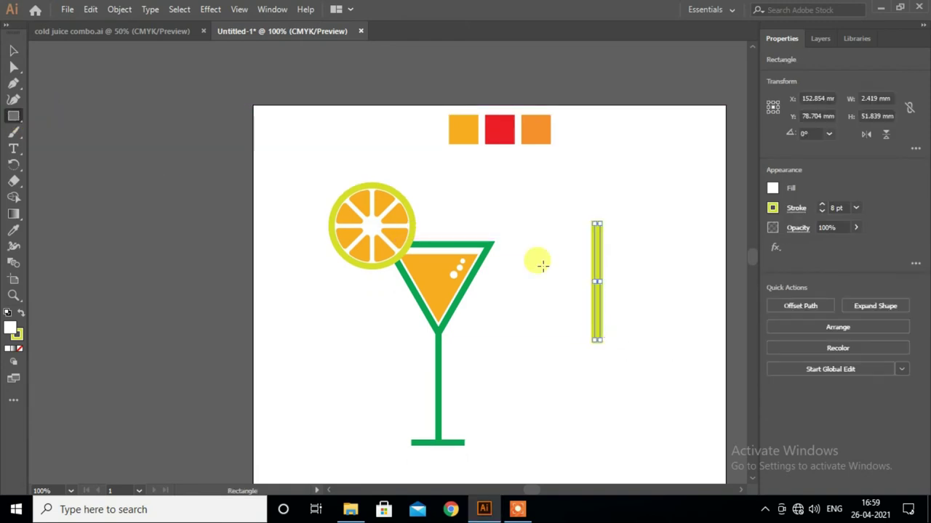
{"action": "left_click", "coordinate": [652, 284]}
{"action": "left_click", "coordinate": [601, 272]}
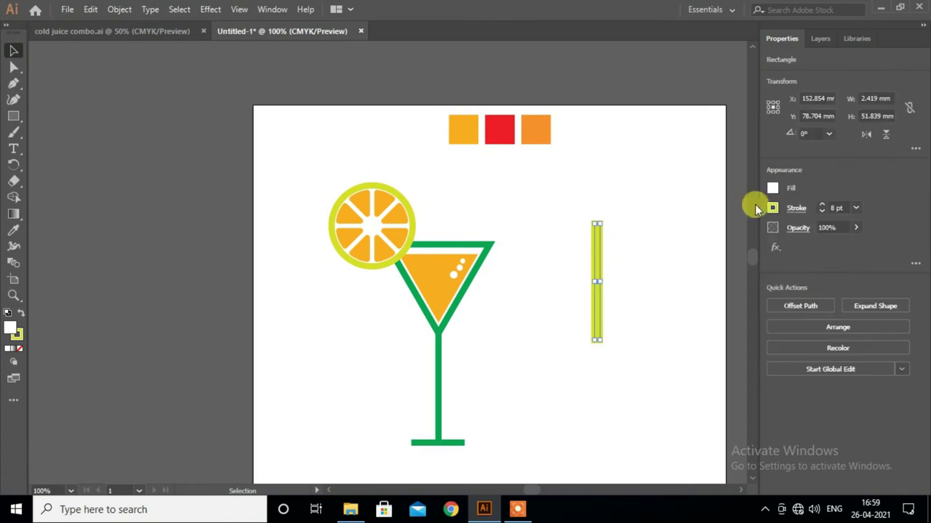
{"action": "left_click", "coordinate": [772, 188]}
{"action": "left_click", "coordinate": [774, 208]}
{"action": "left_click", "coordinate": [774, 209]}
{"action": "left_click", "coordinate": [625, 261]}
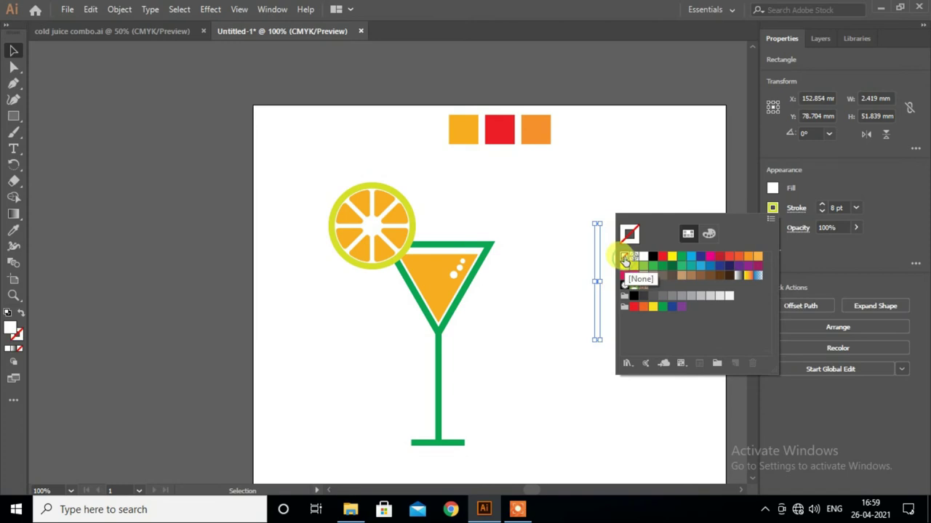
{"action": "left_click", "coordinate": [613, 181]}
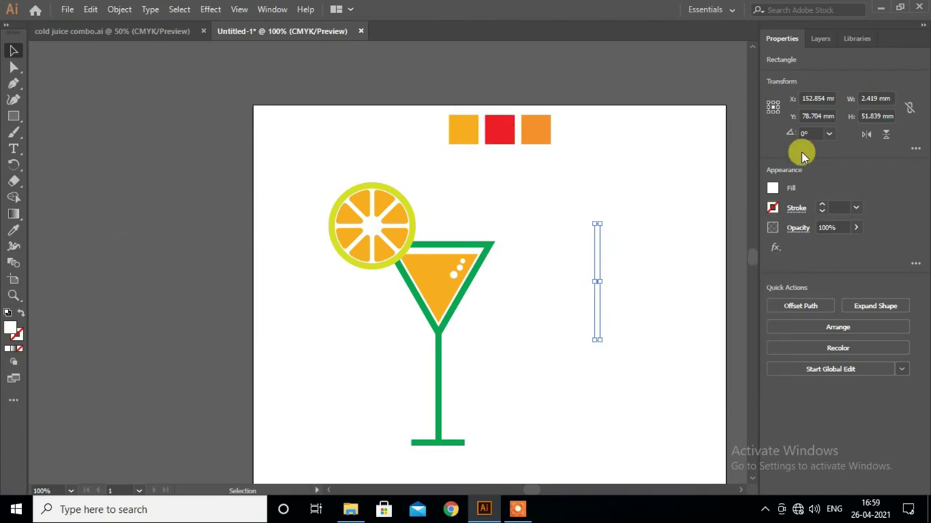
{"action": "left_click", "coordinate": [772, 189]}
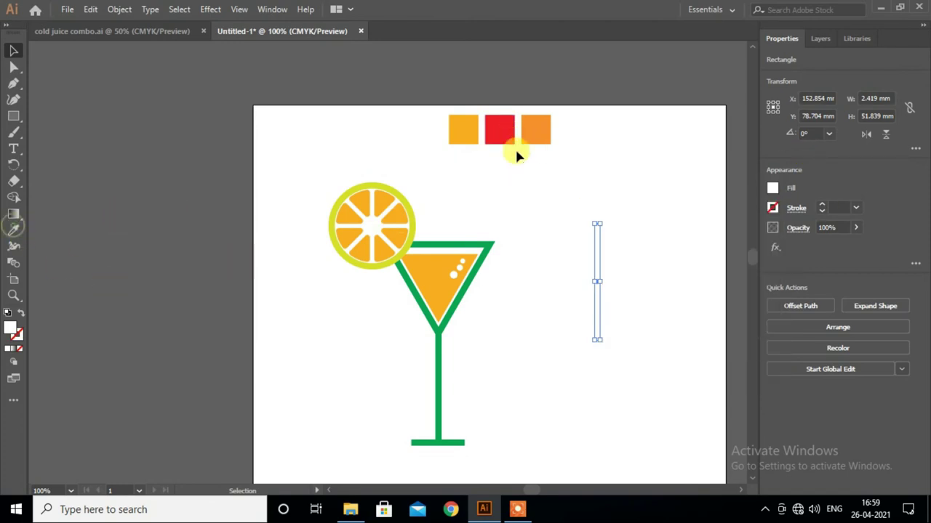
{"action": "left_click", "coordinate": [509, 135]}
Fill the bar with the red square's colour using the Eyedropper
{"action": "left_click", "coordinate": [597, 280]}
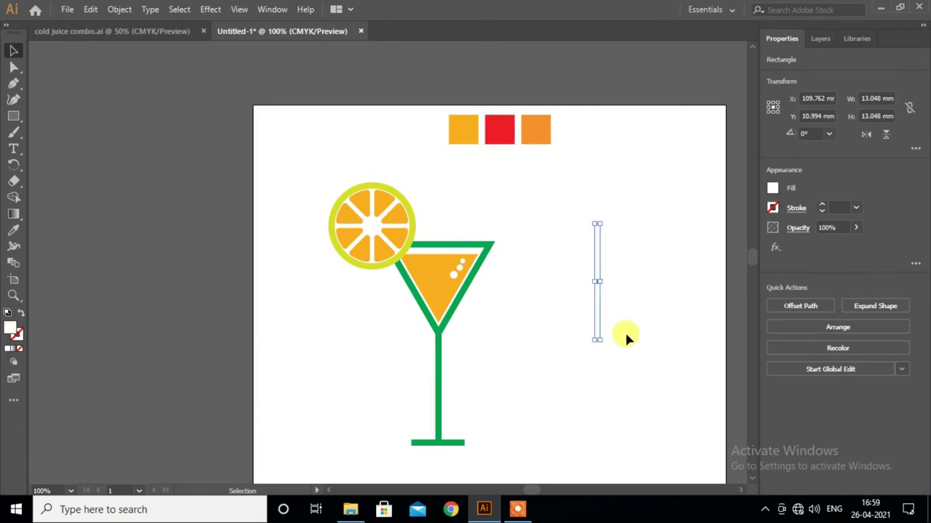
{"action": "left_click", "coordinate": [13, 230]}
{"action": "left_click", "coordinate": [499, 130]}
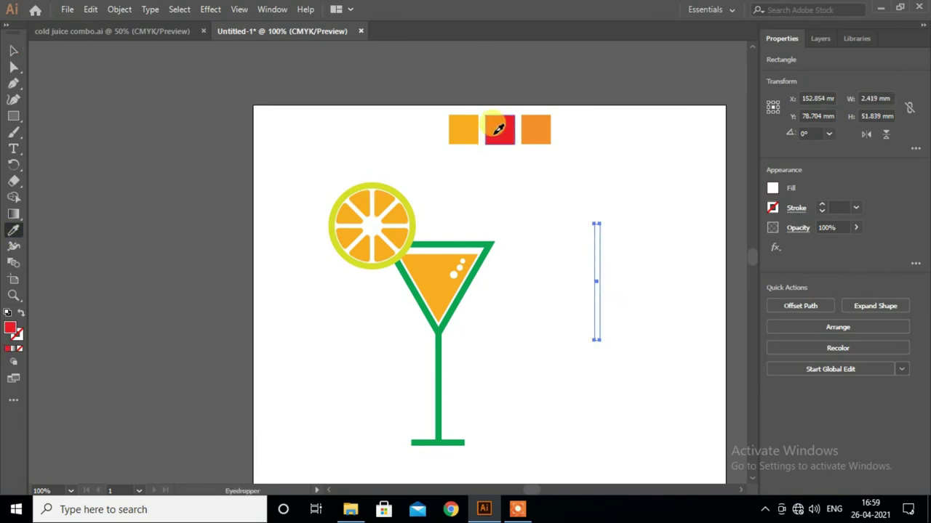
{"action": "left_click", "coordinate": [13, 50]}
{"action": "left_click", "coordinate": [673, 272]}
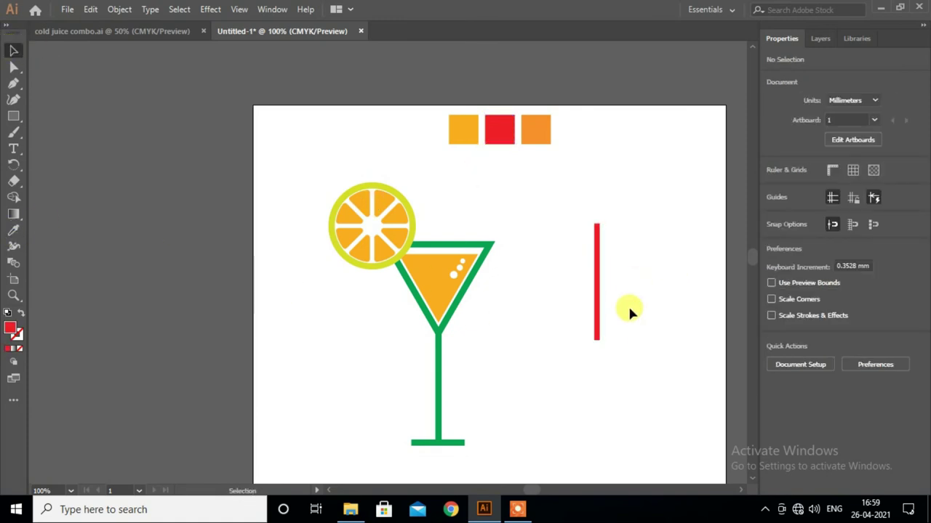
{"action": "scroll", "coordinate": [620, 307], "scroll_direction": "up", "scroll_amount": 1}
Draw a small red rectangle and tilt it onto the bar's top as the straw bend
{"action": "key", "text": "m"}
{"action": "mouse_move", "coordinate": [601, 167]}
{"action": "left_mouse_down"}
{"action": "mouse_move", "coordinate": [634, 176]}
{"action": "mouse_move", "coordinate": [617, 171]}
{"action": "left_mouse_up"}
{"action": "left_click", "coordinate": [13, 51]}
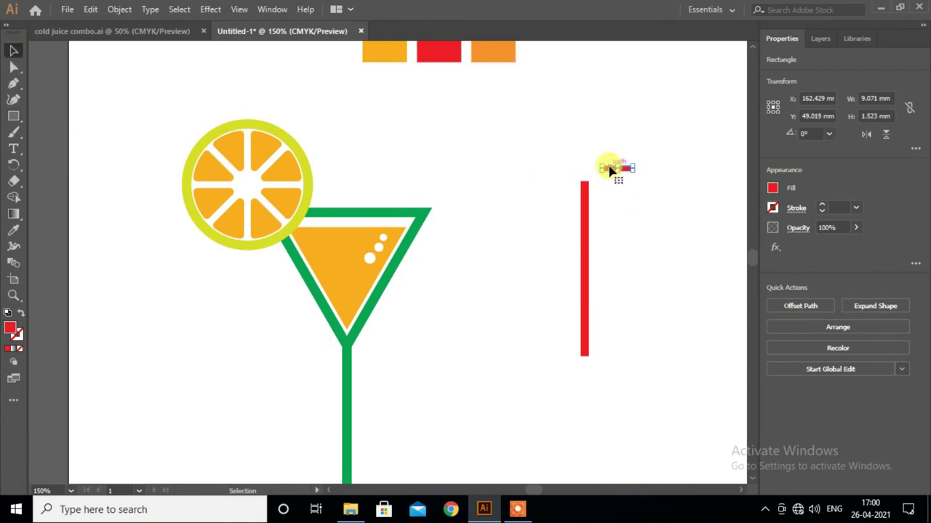
{"action": "scroll", "coordinate": [610, 169], "scroll_direction": "up", "scroll_amount": 2}
{"action": "left_click_drag", "start_coordinate": [609, 169], "coordinate": [624, 136]}
{"action": "left_click_drag", "start_coordinate": [602, 166], "coordinate": [576, 182]}
{"action": "left_click", "coordinate": [591, 226]}
{"action": "scroll", "coordinate": [582, 204], "scroll_direction": "down", "scroll_amount": 1}
{"action": "left_click", "coordinate": [572, 167]}
{"action": "scroll", "coordinate": [578, 186], "scroll_direction": "down", "scroll_amount": 2}
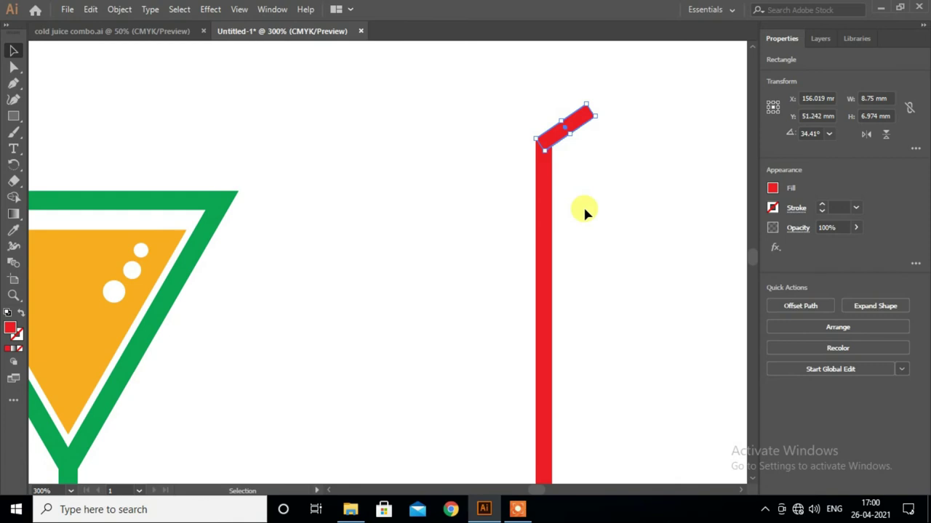
{"action": "scroll", "coordinate": [583, 205], "scroll_direction": "down", "scroll_amount": 3, "text": "alt"}
{"action": "scroll", "coordinate": [583, 205], "scroll_direction": "down", "scroll_amount": 1, "text": "alt"}
Group the two straw parts, then move, shrink and angle the straw into the glass
{"action": "left_click_drag", "start_coordinate": [538, 142], "coordinate": [601, 300]}
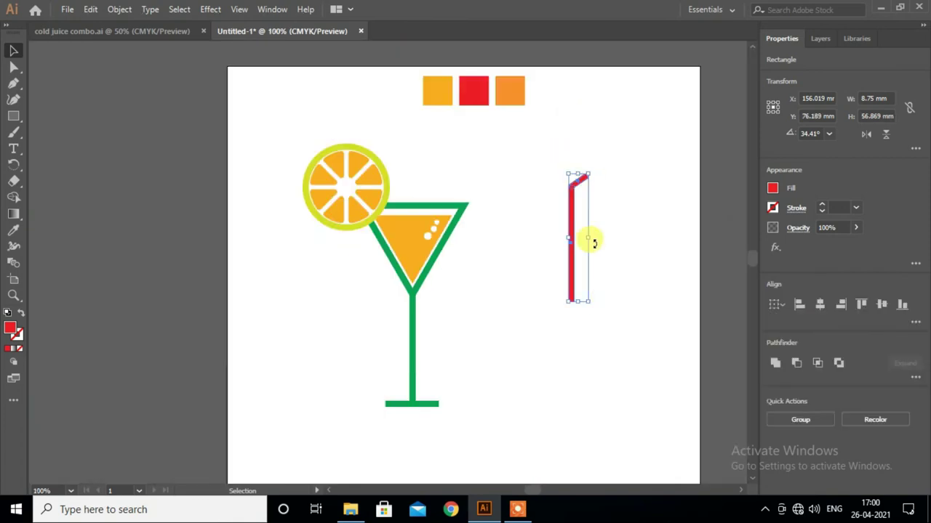
{"action": "key", "text": "ctrl+g"}
{"action": "right_click", "coordinate": [575, 204]}
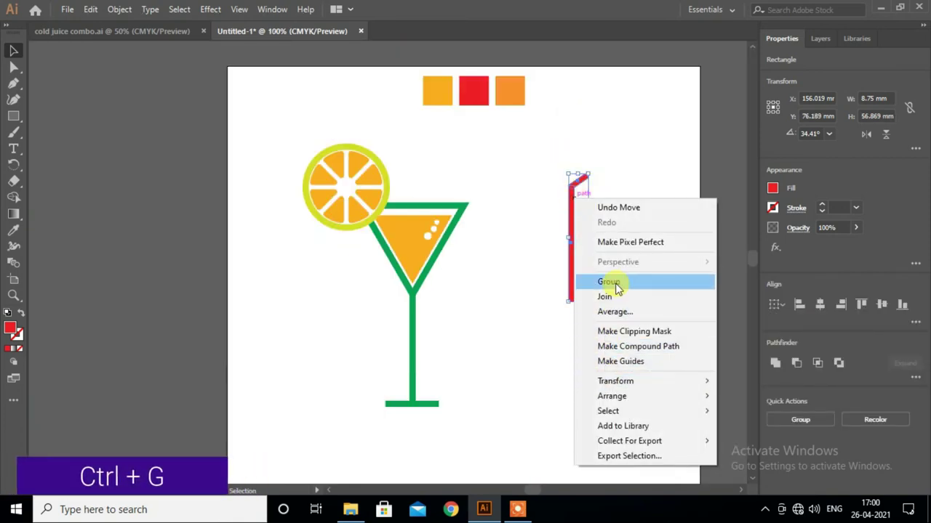
{"action": "left_click", "coordinate": [598, 282]}
{"action": "mouse_move", "coordinate": [595, 171]}
{"action": "left_mouse_down"}
{"action": "mouse_move", "coordinate": [581, 208]}
{"action": "mouse_move", "coordinate": [461, 208]}
{"action": "mouse_move", "coordinate": [441, 193]}
{"action": "left_mouse_up"}
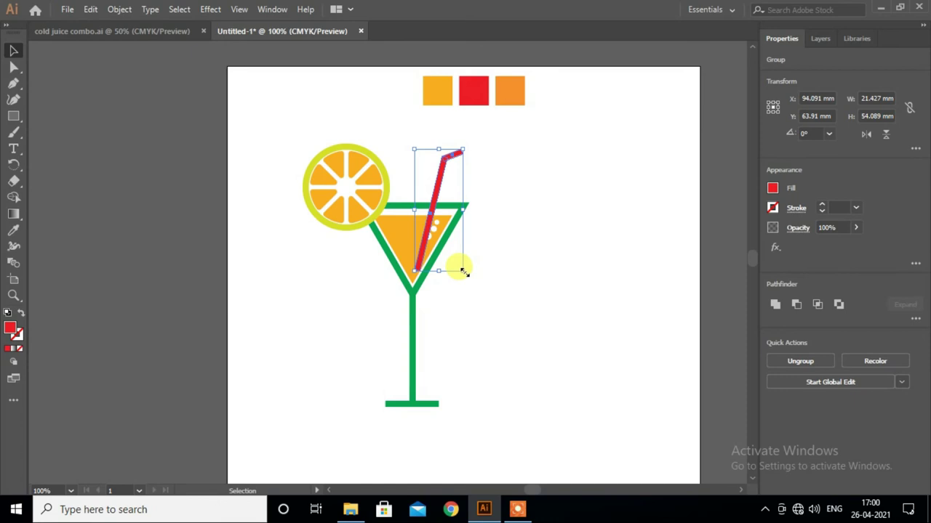
{"action": "left_click_drag", "start_coordinate": [463, 270], "coordinate": [481, 166]}
Send the straw backward so it sits behind the glass
{"action": "left_click", "coordinate": [500, 210]}
{"action": "left_click", "coordinate": [446, 185]}
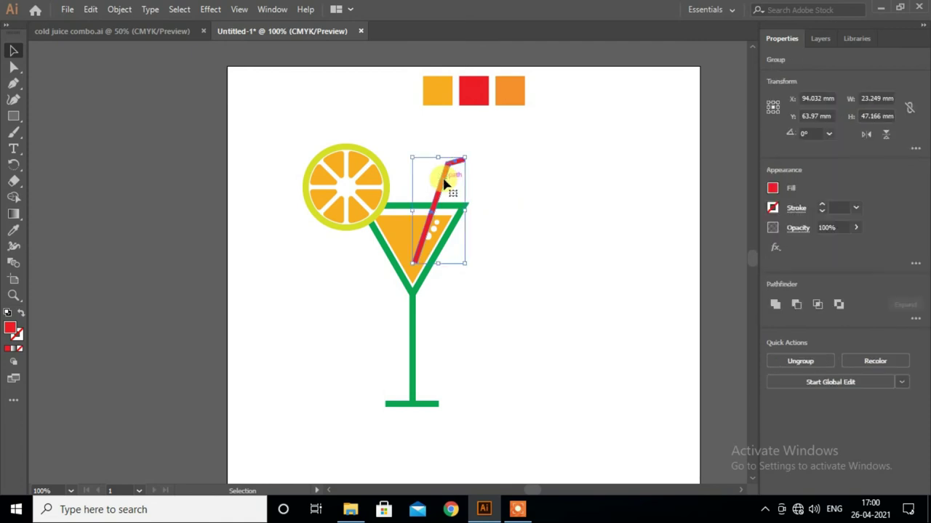
{"action": "right_click", "coordinate": [447, 185]}
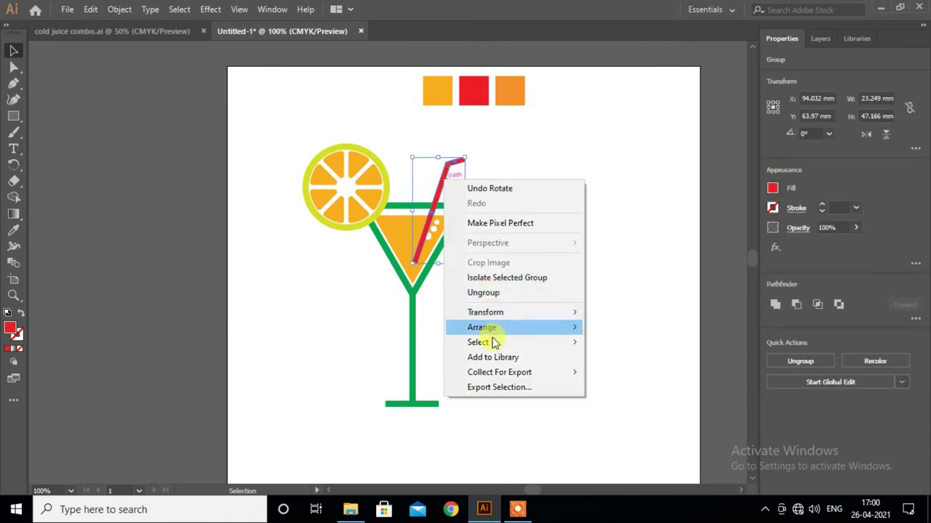
{"action": "left_click", "coordinate": [618, 357]}
{"action": "left_click", "coordinate": [572, 309]}
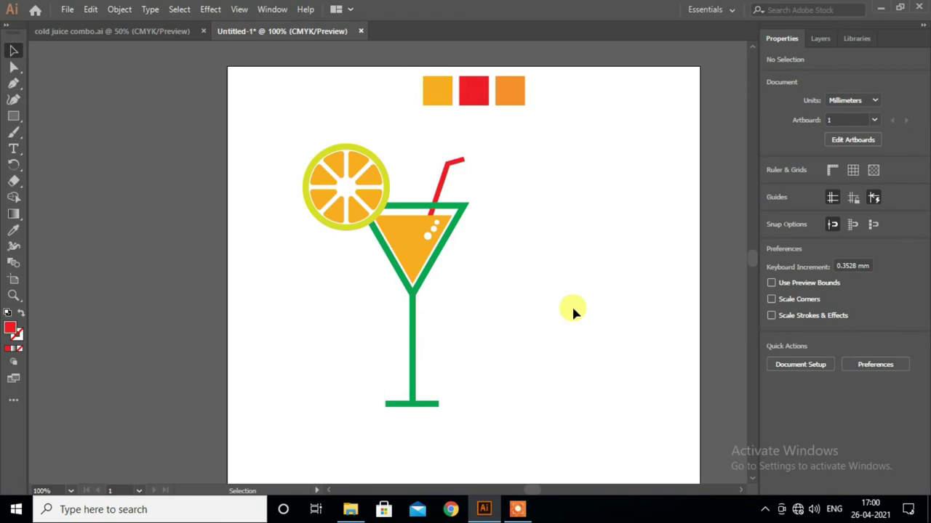
{"action": "scroll", "coordinate": [565, 304], "scroll_direction": "down", "scroll_amount": 3}
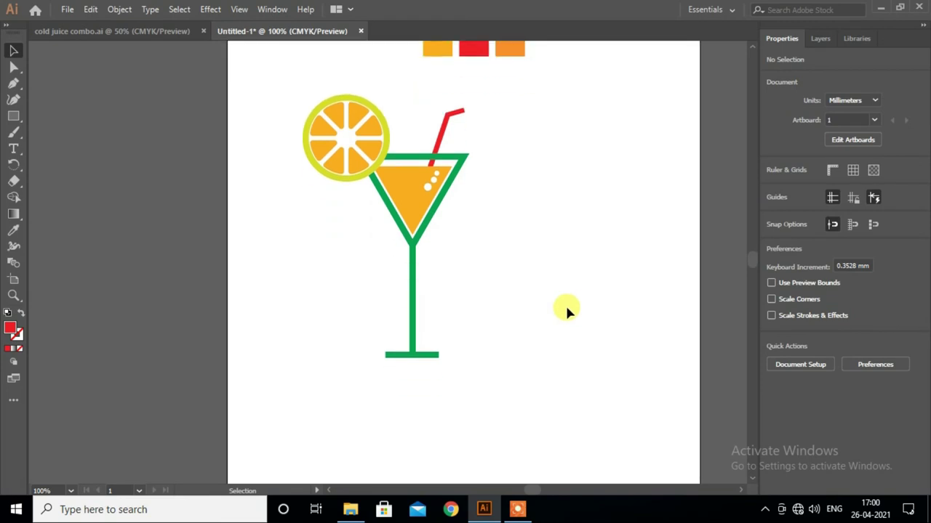
{"action": "scroll", "coordinate": [529, 292], "scroll_direction": "up", "scroll_amount": 1}
{"action": "scroll", "coordinate": [528, 292], "scroll_direction": "down", "scroll_amount": 1, "text": "alt"}
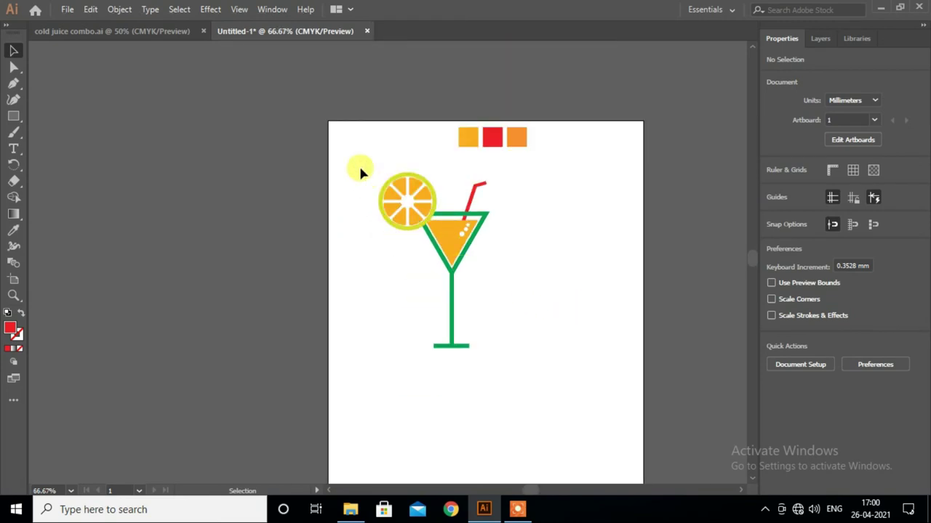
Scale down the whole cocktail, group it, and move it toward the upper left
{"action": "left_click_drag", "start_coordinate": [456, 308], "coordinate": [534, 368]}
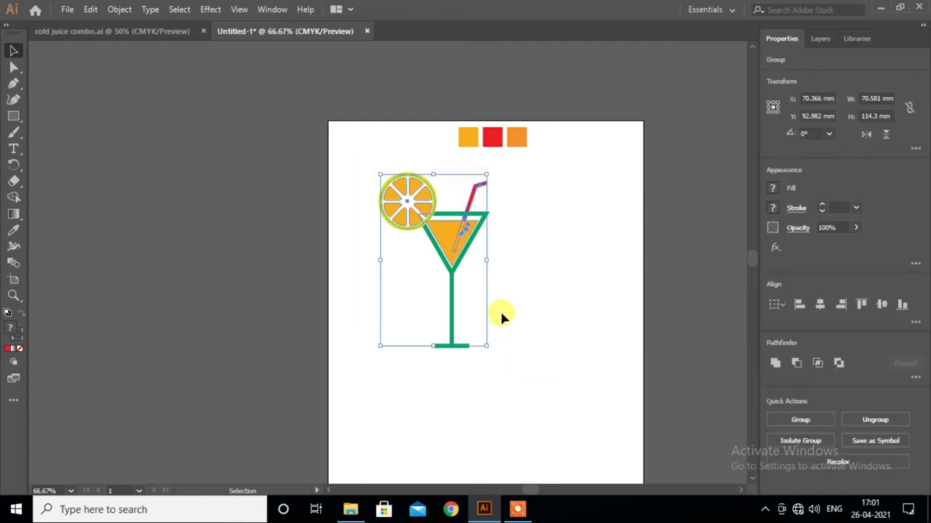
{"action": "left_click_drag", "start_coordinate": [485, 346], "coordinate": [476, 332]}
{"action": "scroll", "coordinate": [478, 332], "scroll_direction": "down", "scroll_amount": 2}
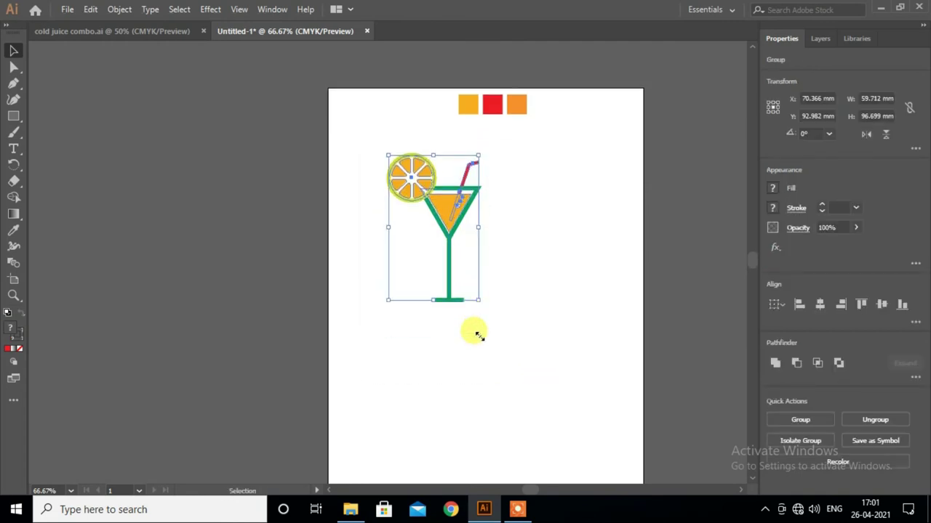
{"action": "key", "text": "ctrl+g"}
{"action": "left_click_drag", "start_coordinate": [439, 229], "coordinate": [418, 206]}
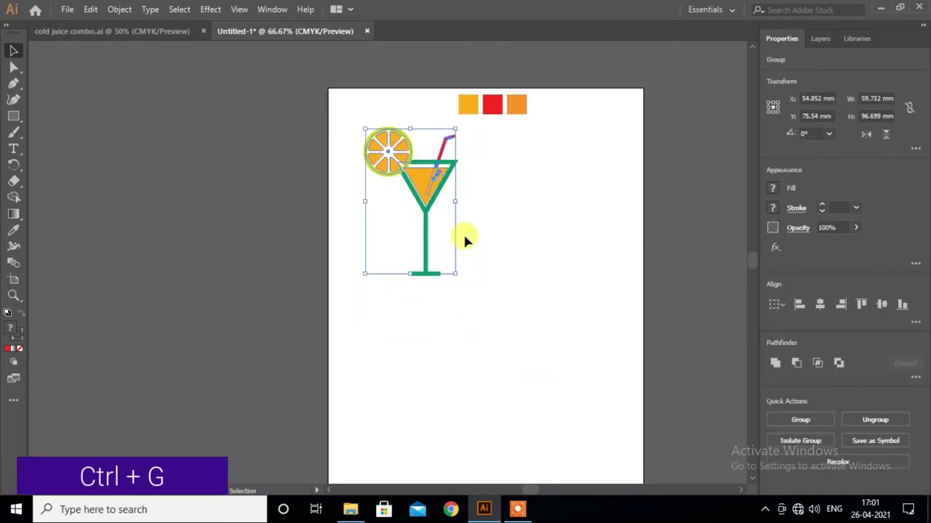
{"action": "right_click", "coordinate": [416, 192]}
{"action": "left_click", "coordinate": [457, 294]}
{"action": "left_click", "coordinate": [517, 302]}
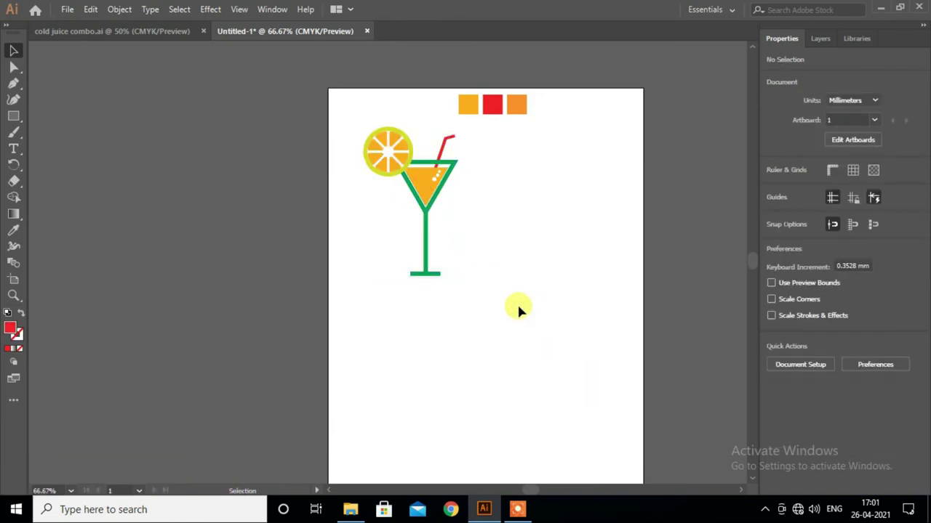
{"action": "scroll", "coordinate": [517, 305], "scroll_direction": "down", "scroll_amount": 1}
{"action": "scroll", "coordinate": [512, 321], "scroll_direction": "down", "scroll_amount": 1}
{"action": "left_click", "coordinate": [13, 116]}
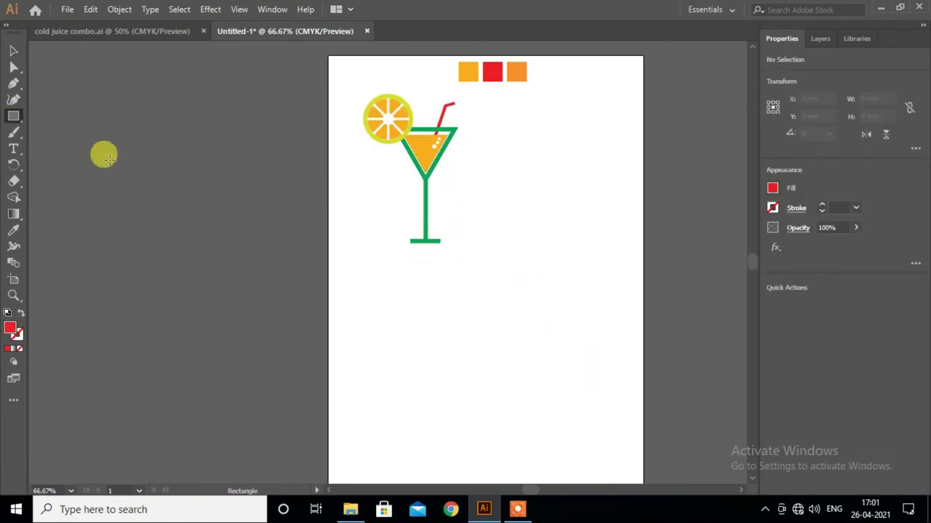
Draw a dark grey rectangle at the page's lower right, then adjust its size and position
{"action": "left_click", "coordinate": [772, 188]}
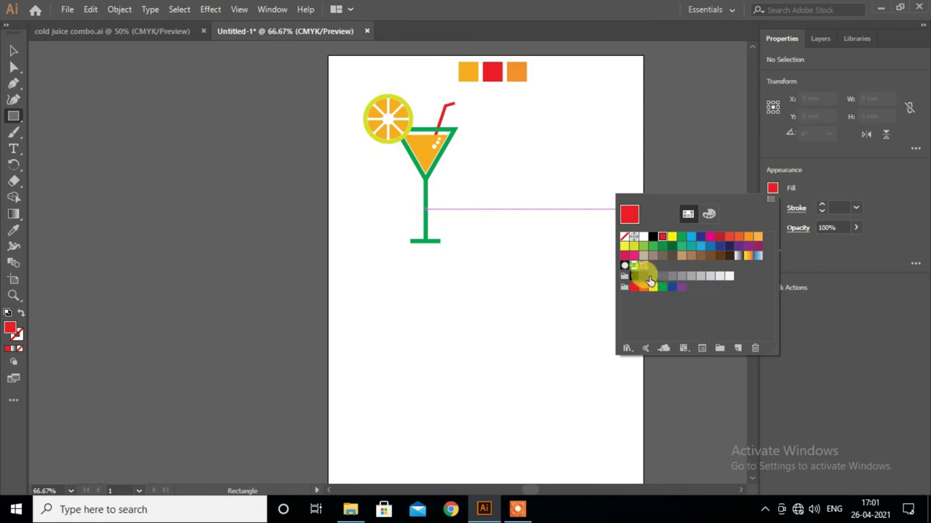
{"action": "left_click", "coordinate": [498, 313]}
{"action": "left_click_drag", "start_coordinate": [459, 290], "coordinate": [613, 469]}
{"action": "left_click", "coordinate": [14, 50]}
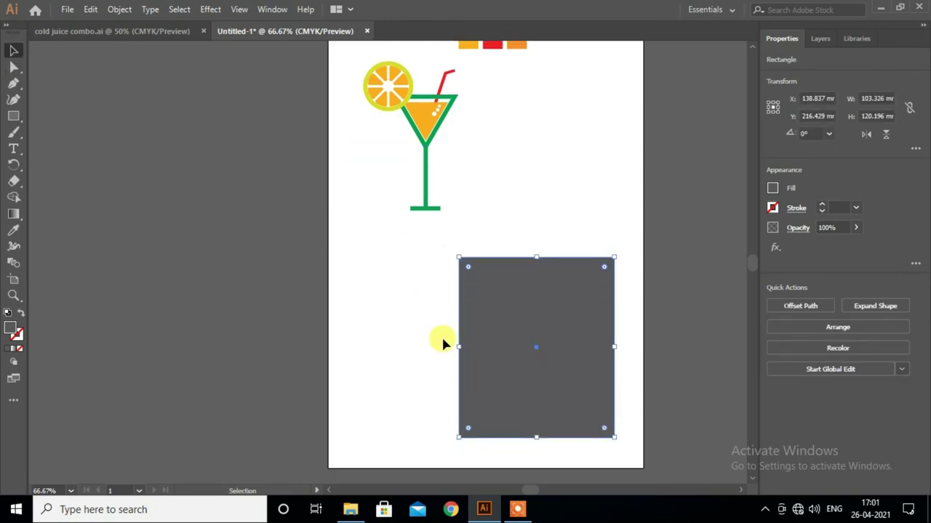
{"action": "left_click_drag", "start_coordinate": [460, 348], "coordinate": [453, 348]}
{"action": "left_click_drag", "start_coordinate": [534, 437], "coordinate": [534, 454]}
{"action": "scroll", "coordinate": [582, 387], "scroll_direction": "down", "scroll_amount": 1}
{"action": "left_click_drag", "start_coordinate": [581, 387], "coordinate": [587, 354]}
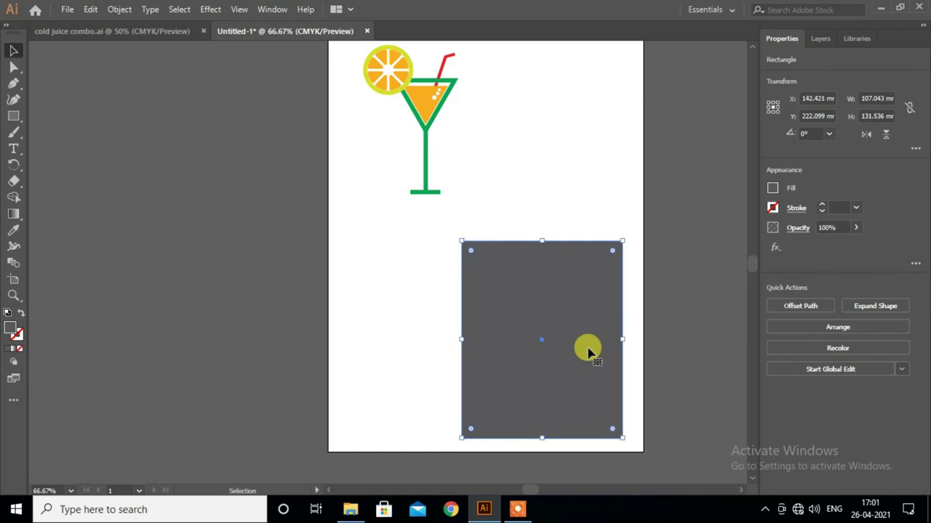
{"action": "scroll", "coordinate": [509, 276], "scroll_direction": "up", "scroll_amount": 2}
{"action": "scroll", "coordinate": [515, 275], "scroll_direction": "up", "scroll_amount": 1}
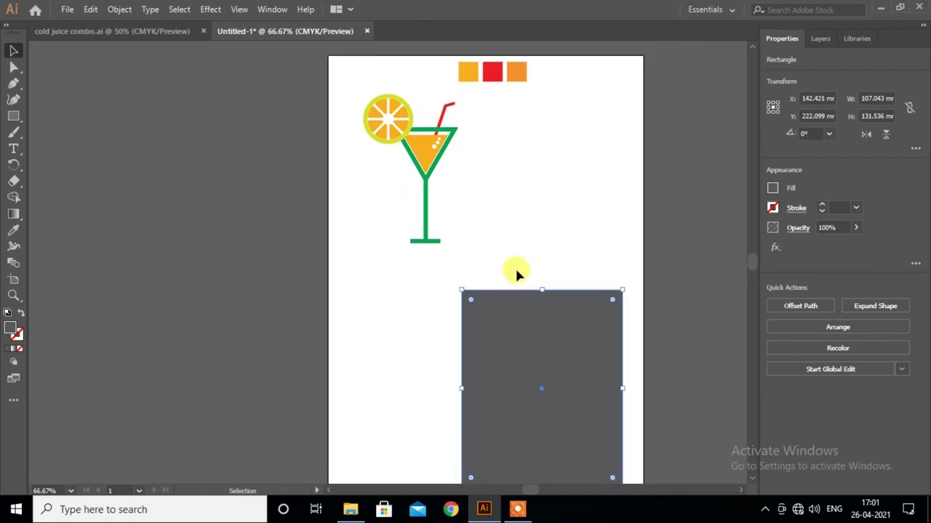
{"action": "left_click", "coordinate": [13, 148]}
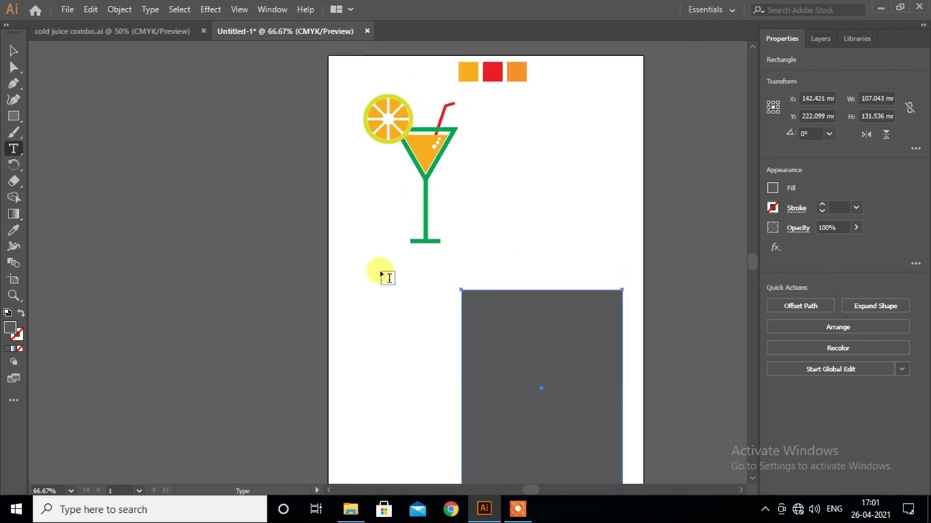
Add 'Orange Juice' text at 36 pt beside the glass stem and select it
{"action": "left_click", "coordinate": [373, 204]}
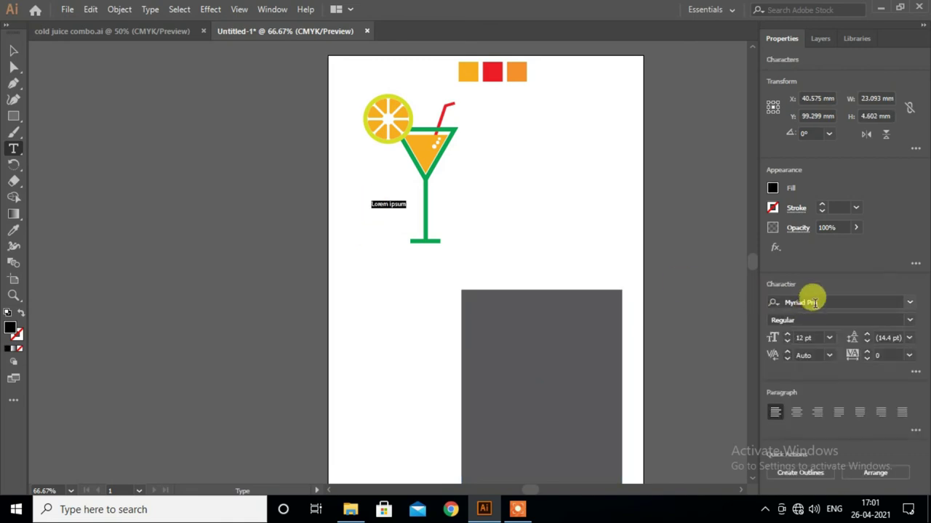
{"action": "left_click", "coordinate": [829, 338]}
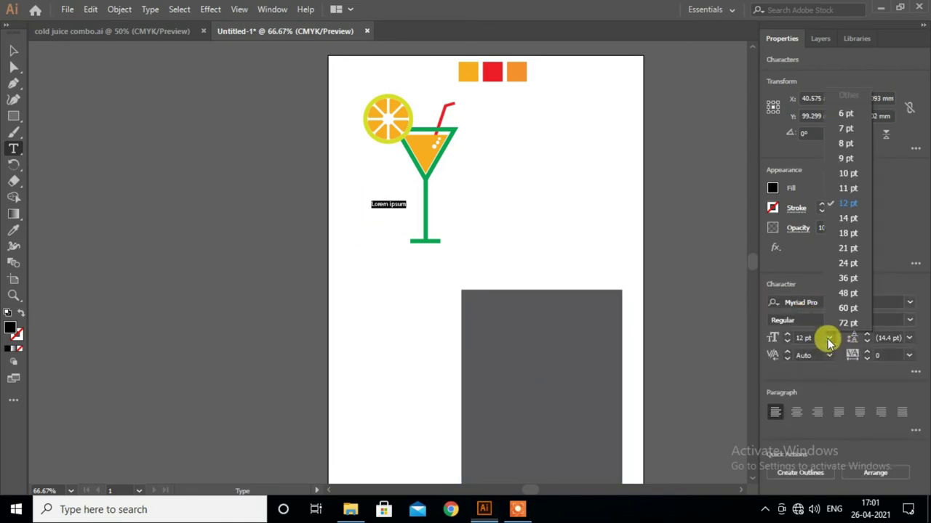
{"action": "left_click", "coordinate": [848, 279]}
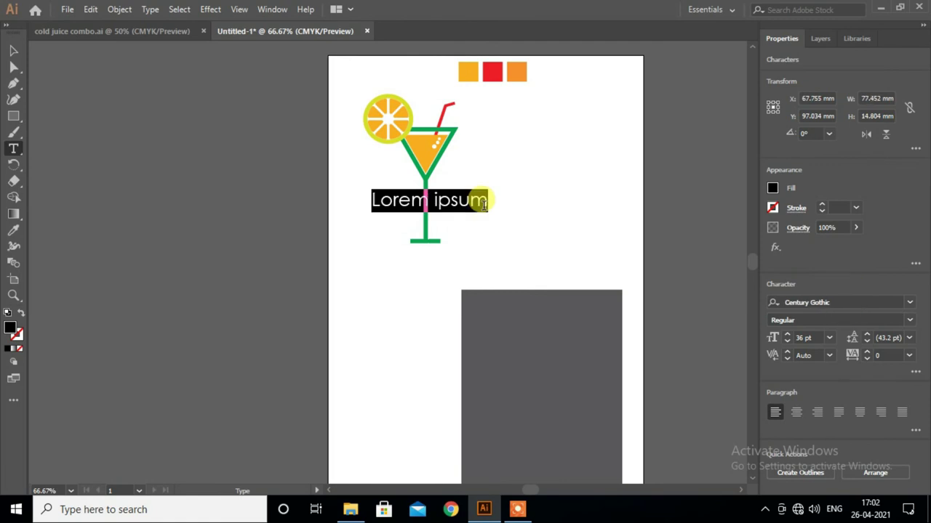
{"action": "type", "text": "Orange Juice"}
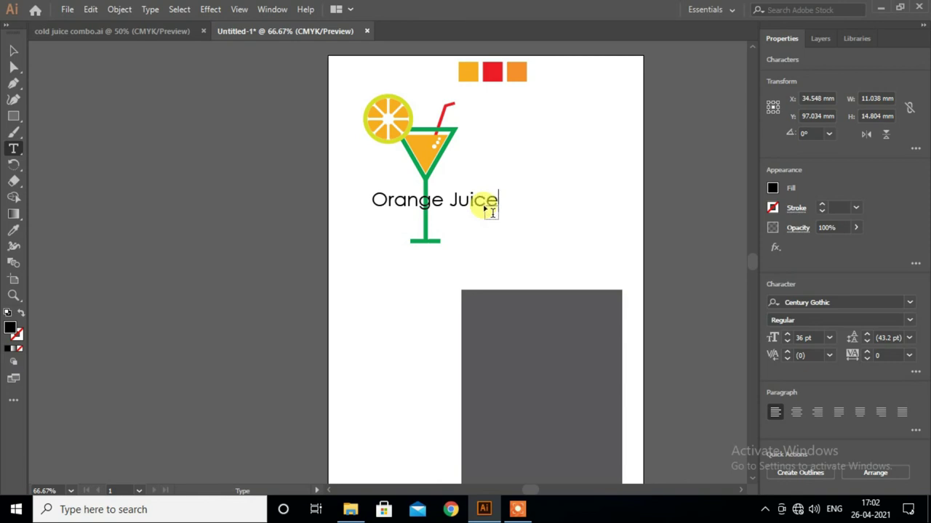
{"action": "left_click_drag", "start_coordinate": [455, 204], "coordinate": [379, 201]}
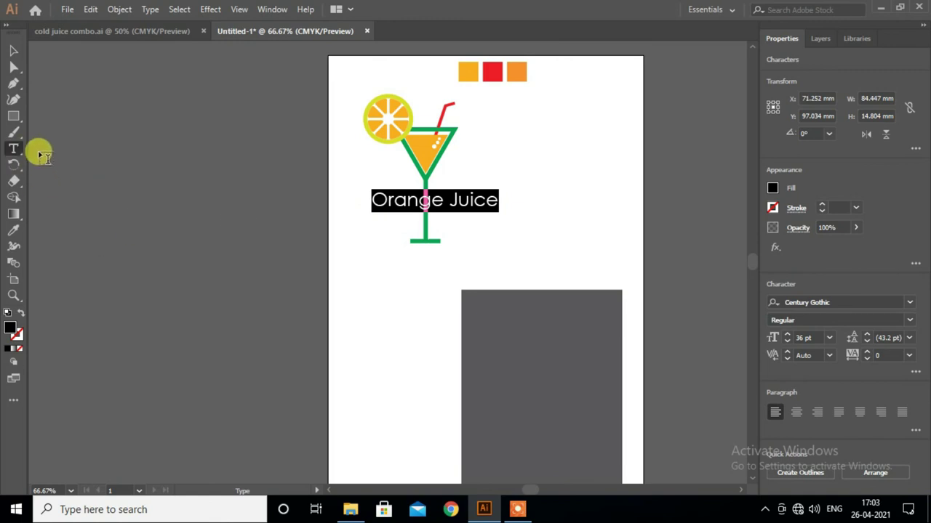
Colour the text with the glass's orange and move it below the glass base
{"action": "left_click", "coordinate": [13, 230]}
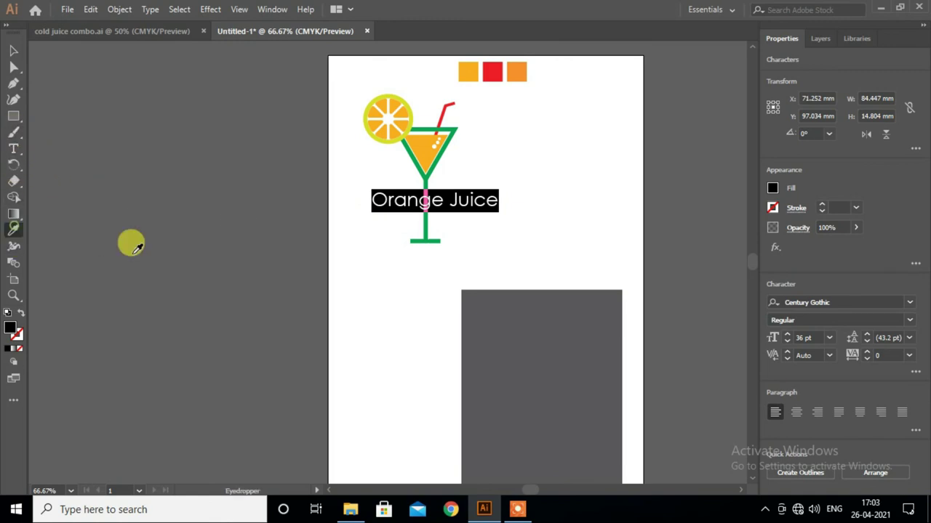
{"action": "left_click", "coordinate": [428, 155]}
{"action": "left_click", "coordinate": [12, 49]}
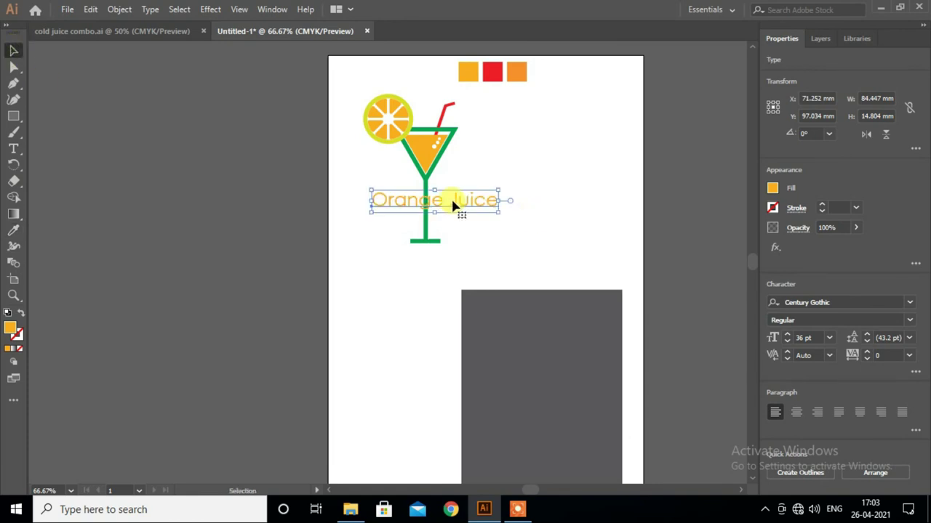
{"action": "left_click_drag", "start_coordinate": [455, 206], "coordinate": [446, 253]}
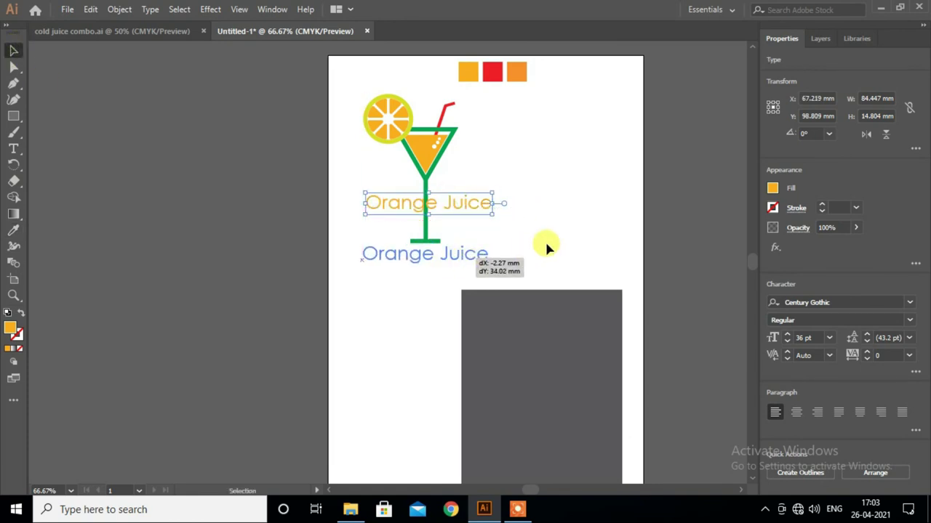
Set the text font to Hobo Std Medium and centre it under the glass
{"action": "left_click", "coordinate": [909, 321]}
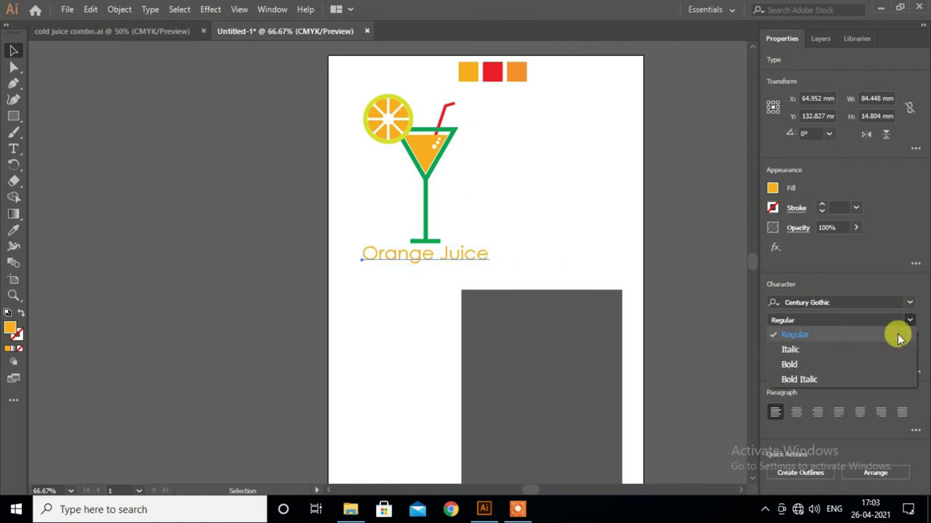
{"action": "left_click", "coordinate": [909, 304]}
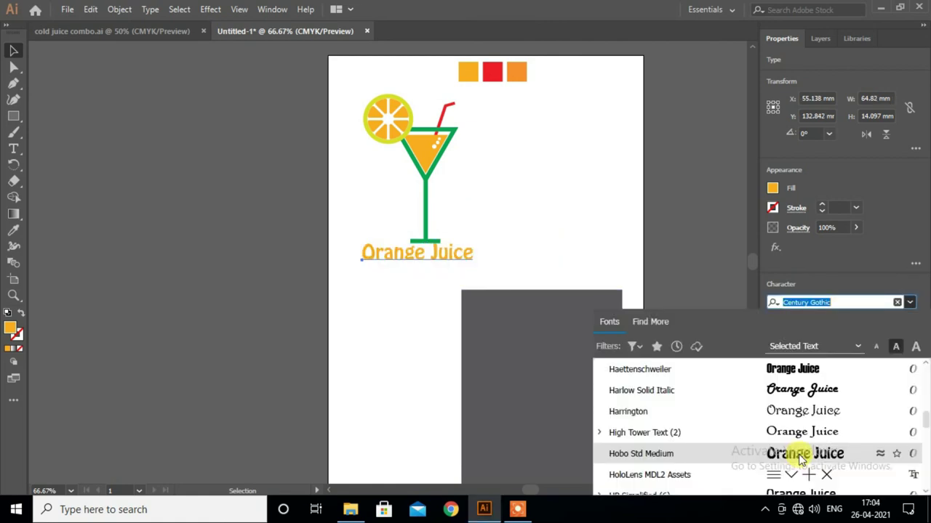
{"action": "left_click", "coordinate": [799, 455]}
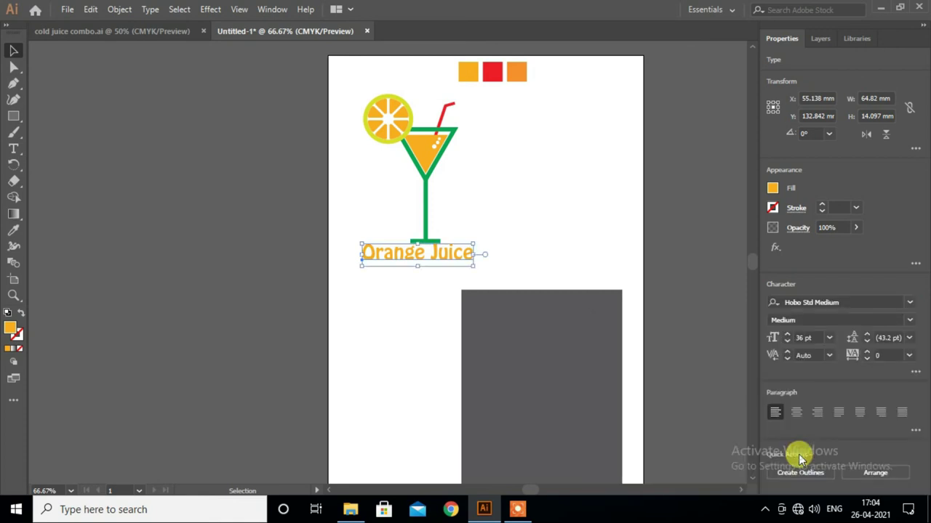
{"action": "left_click_drag", "start_coordinate": [439, 258], "coordinate": [439, 259]}
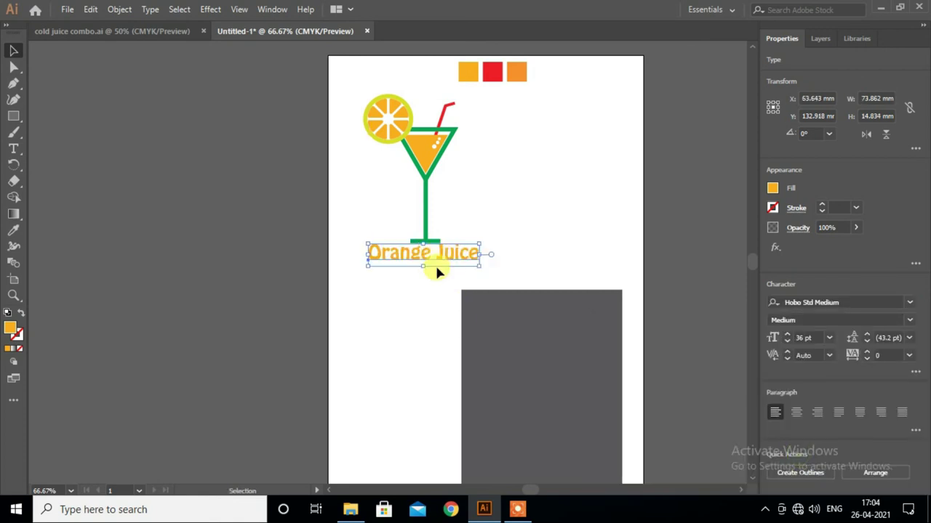
{"action": "left_click", "coordinate": [438, 277]}
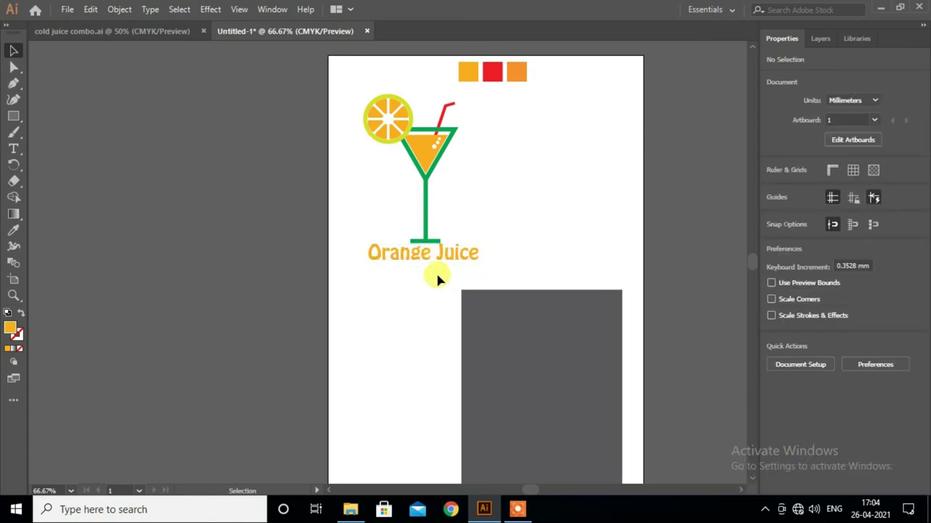
Group the cocktail glass with its 'Orange Juice' text and drag a copy onto the grey rectangle
{"action": "left_click_drag", "start_coordinate": [351, 82], "coordinate": [486, 268]}
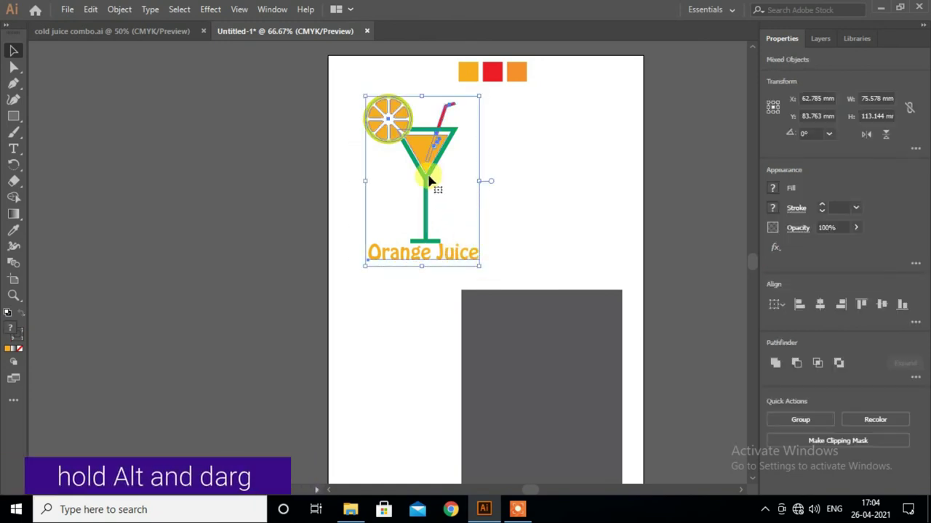
{"action": "key", "text": "ctrl+g"}
{"action": "scroll", "coordinate": [429, 196], "scroll_direction": "down", "scroll_amount": 1}
{"action": "left_click_drag", "start_coordinate": [425, 185], "coordinate": [556, 394], "text": "alt"}
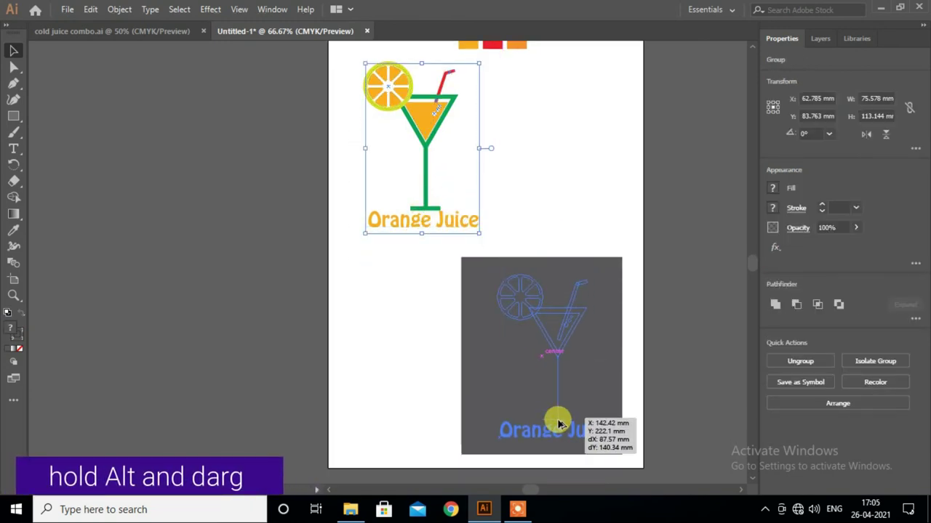
{"action": "scroll", "coordinate": [417, 285], "scroll_direction": "down", "scroll_amount": 1}
Centre the copied logo horizontally on the dark grey rectangle, then deselect and review it
{"action": "left_click", "coordinate": [574, 381], "text": "shift"}
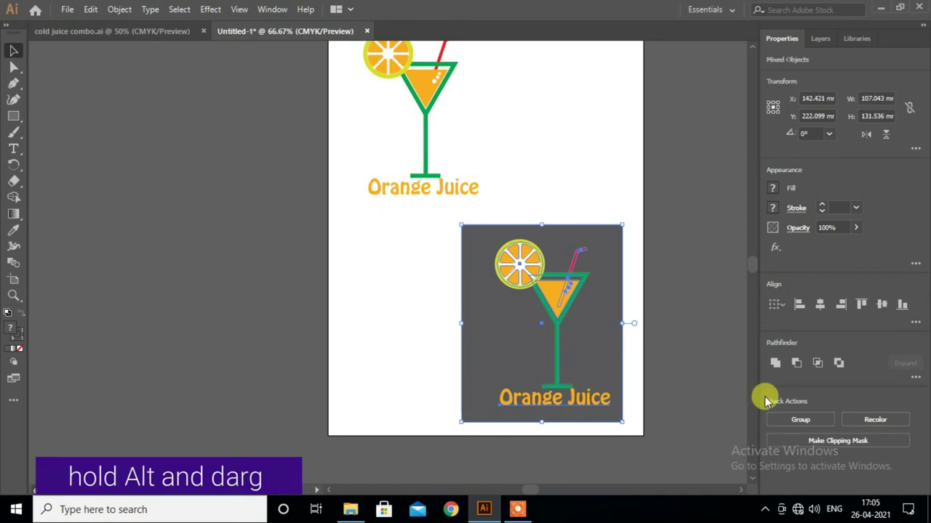
{"action": "left_click", "coordinate": [819, 306]}
{"action": "left_click", "coordinate": [580, 182]}
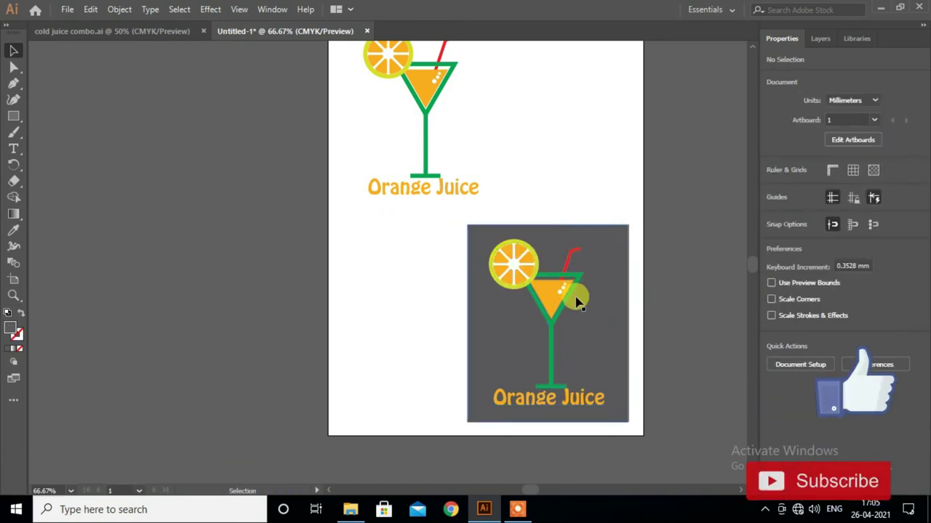
{"action": "scroll", "coordinate": [571, 327], "scroll_direction": "down", "scroll_amount": 1}
{"action": "scroll", "coordinate": [572, 328], "scroll_direction": "up", "scroll_amount": 1}
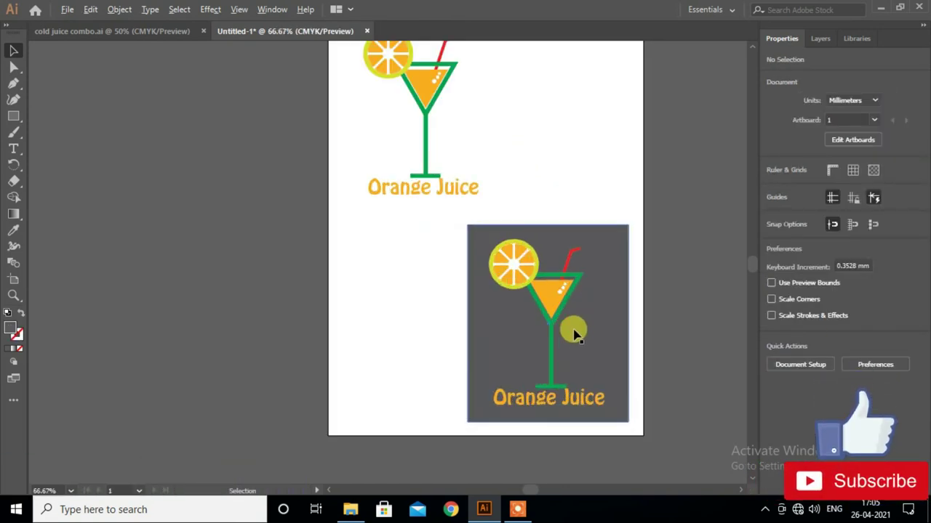
{"action": "scroll", "coordinate": [570, 201], "scroll_direction": "up", "scroll_amount": 1}
{"action": "scroll", "coordinate": [569, 203], "scroll_direction": "down", "scroll_amount": 1}
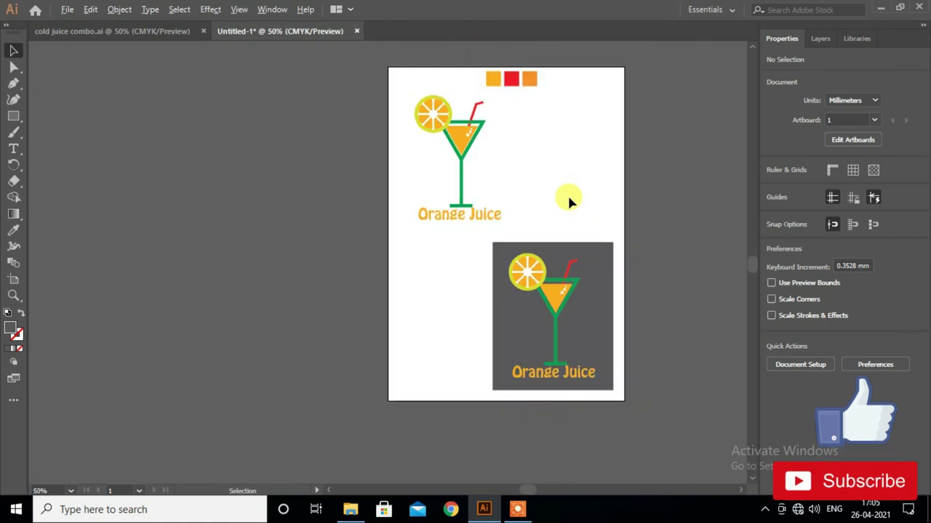
{"action": "scroll", "coordinate": [569, 205], "scroll_direction": "up", "scroll_amount": 1}
{"action": "scroll", "coordinate": [570, 205], "scroll_direction": "up", "scroll_amount": 1}
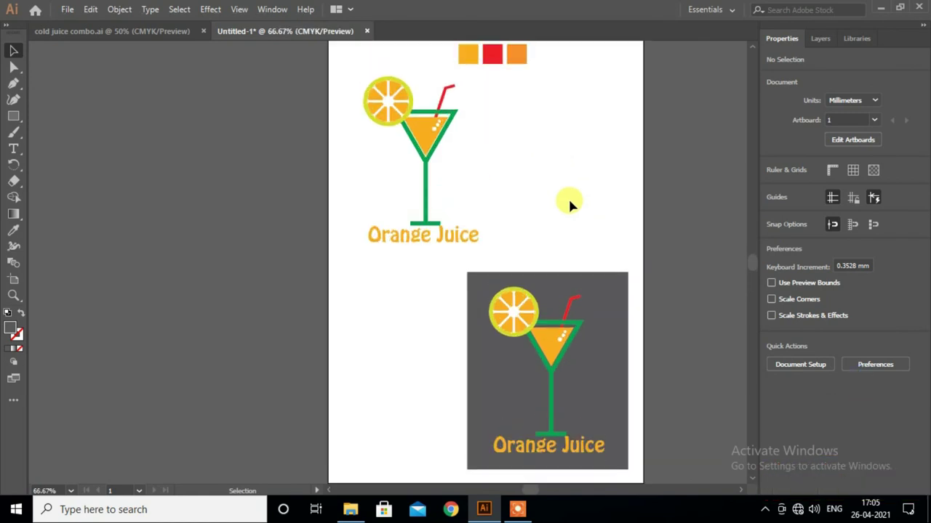